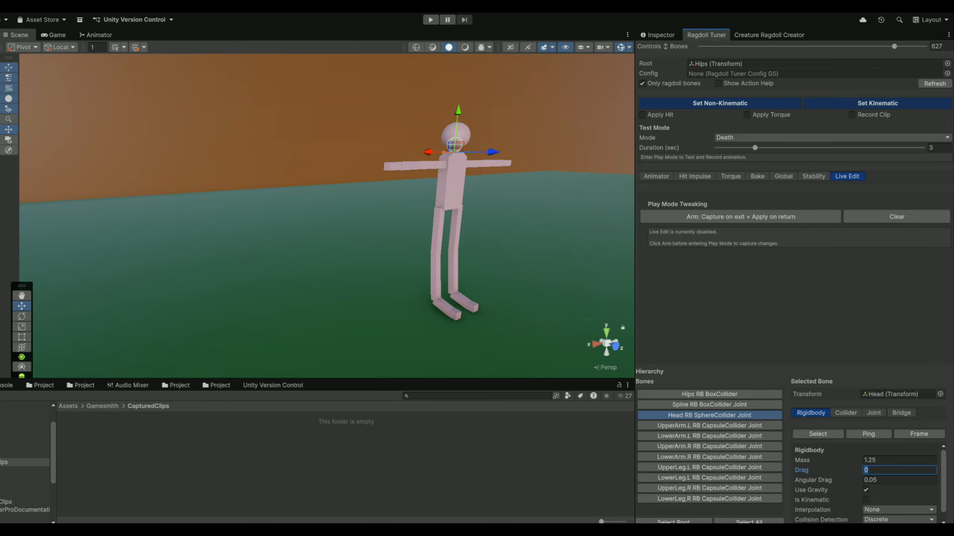
Open the hit impulse settings, enter Play Mode and test the ragdoll on the dummy
left_click(656, 177)
left_click(694, 176)
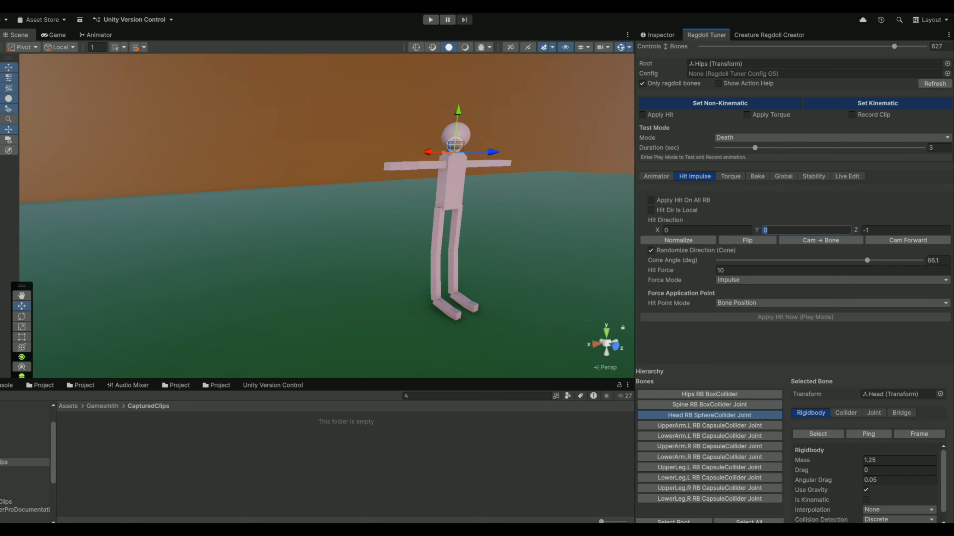
key("ctrl+p")
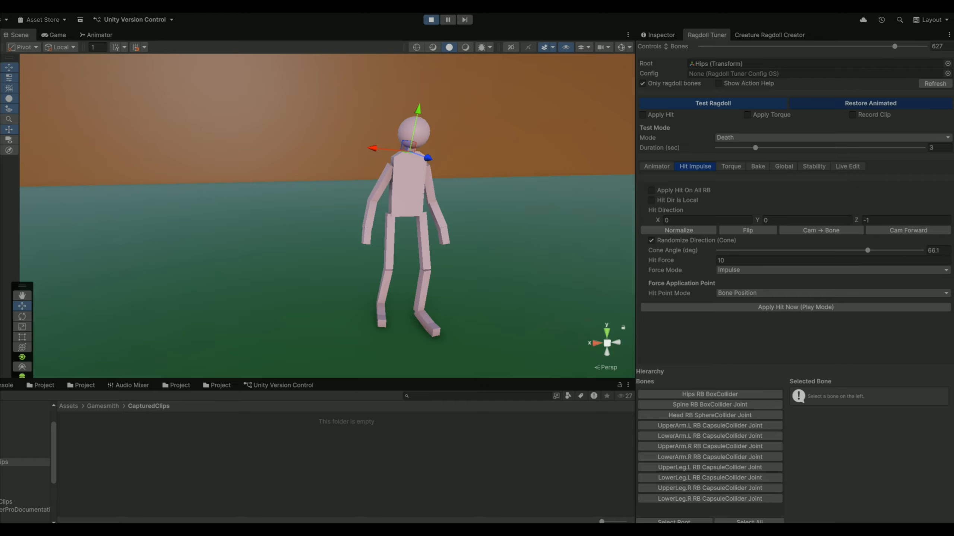
left_click(712, 103)
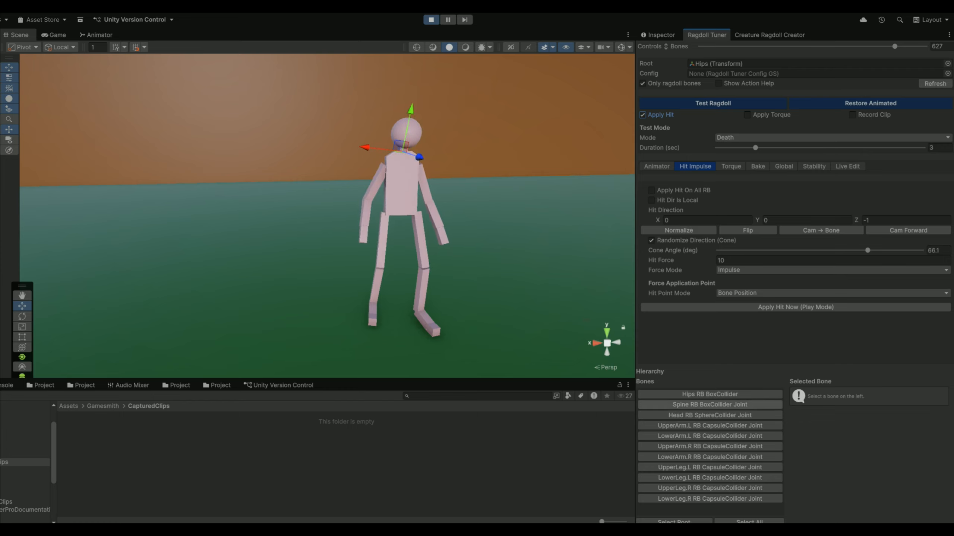
Target the Head bone for the applied hit and set the hit force to 20
left_click(709, 415)
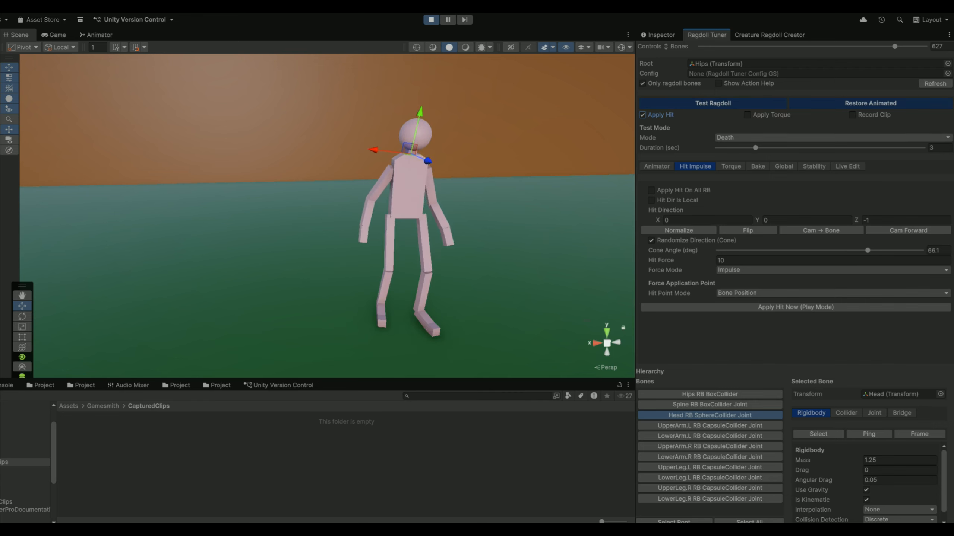
left_click(720, 260)
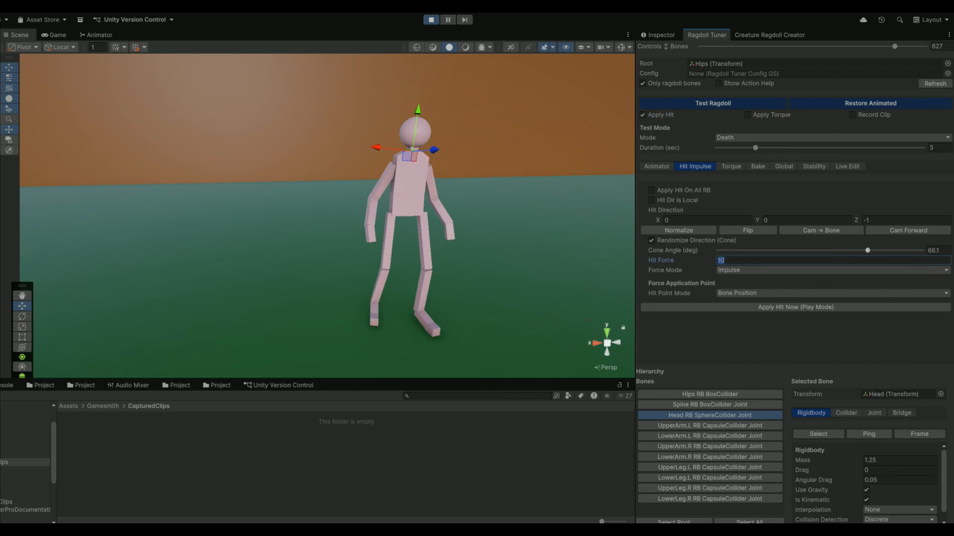
type("20")
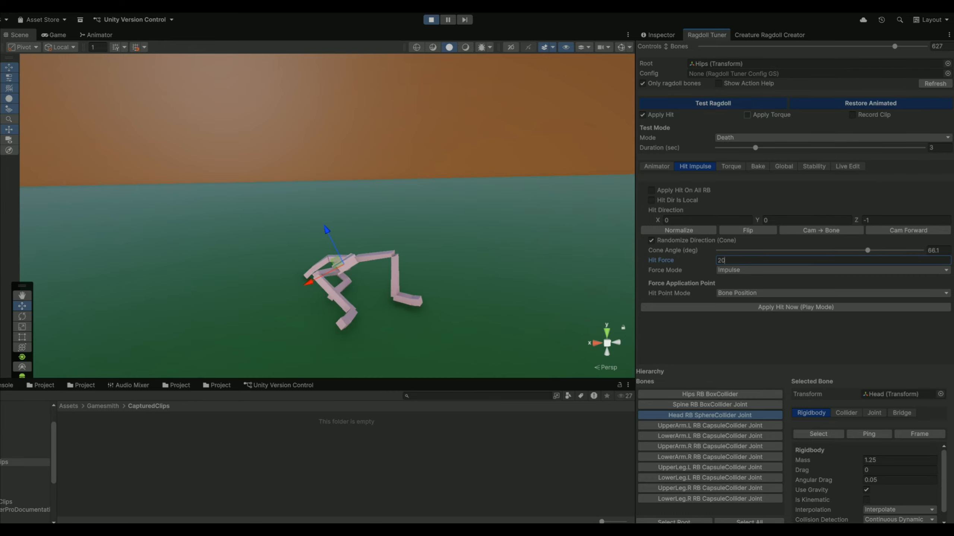
Turn off the randomized hit direction and test the ragdoll several times, restoring the animated pose after each run
left_click(651, 241)
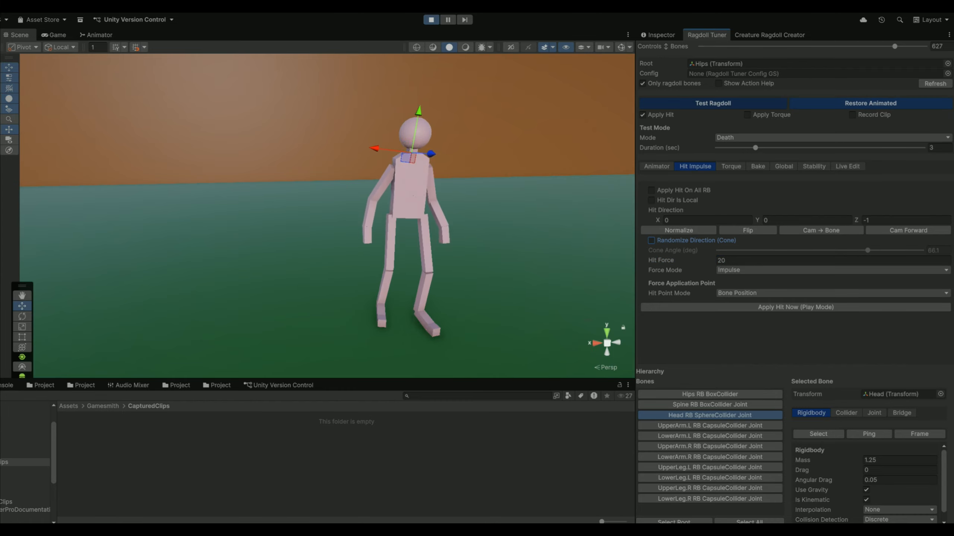
left_click(712, 103)
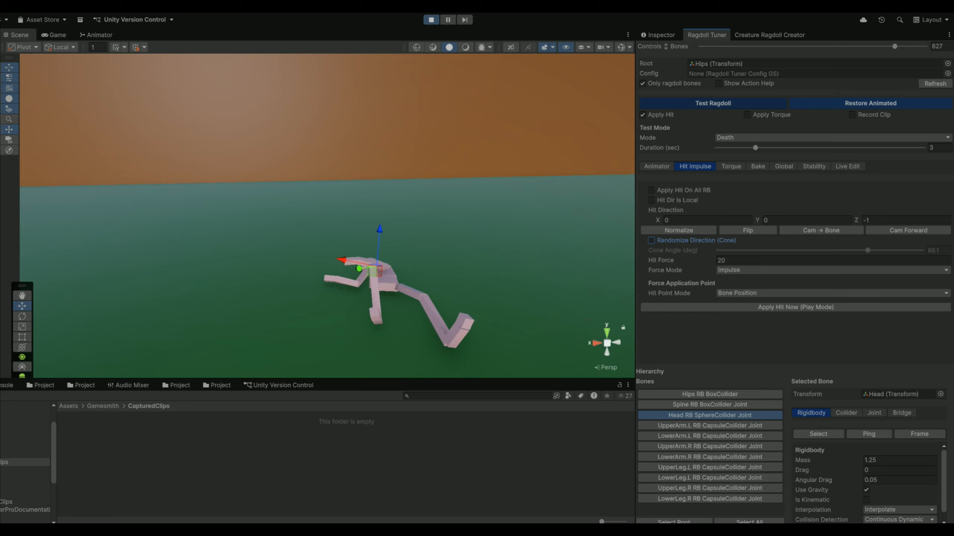
left_click(870, 103)
left_click(713, 103)
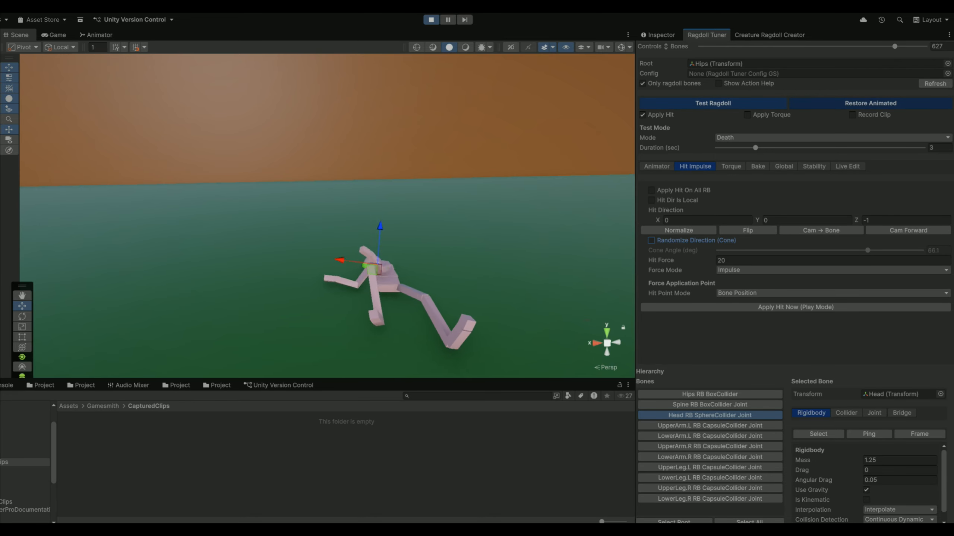
left_click(869, 103)
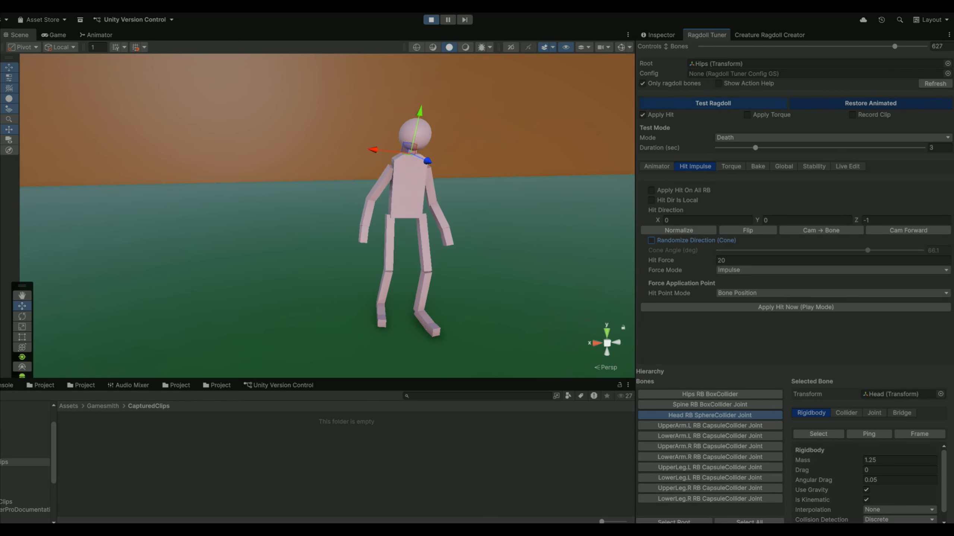
left_click(712, 103)
left_click(869, 103)
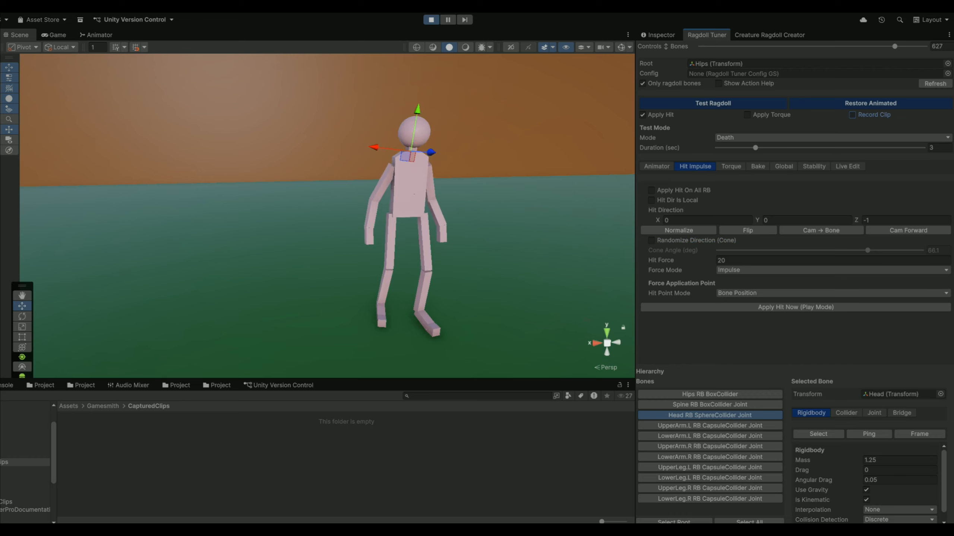
Enable clip recording with a test duration of 2.4 seconds and inspect the clip captured from the head hit
left_click(852, 115)
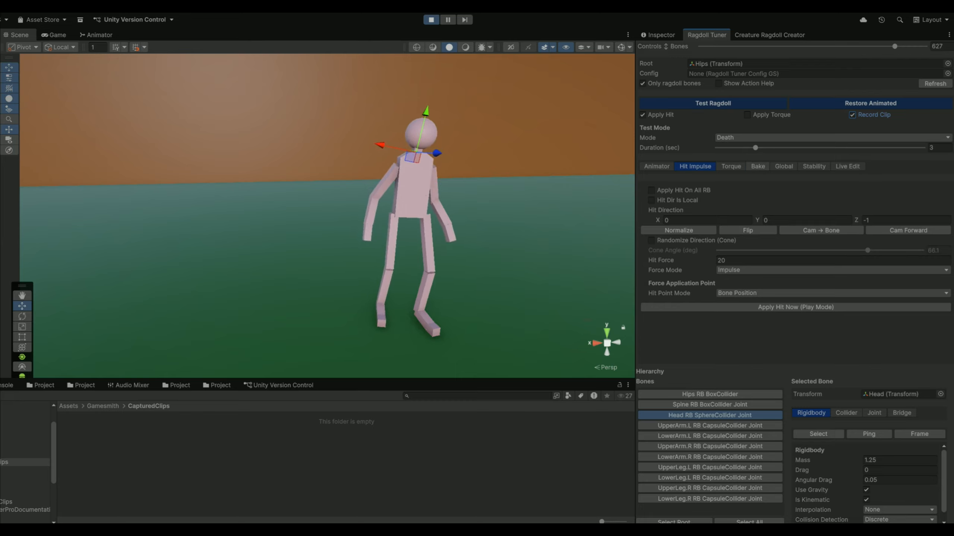
left_click(757, 166)
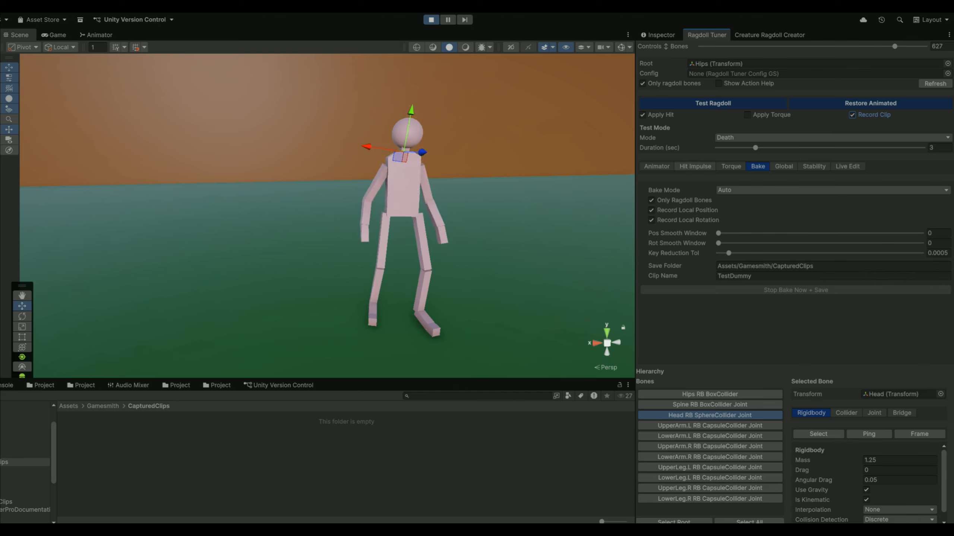
left_click(694, 166)
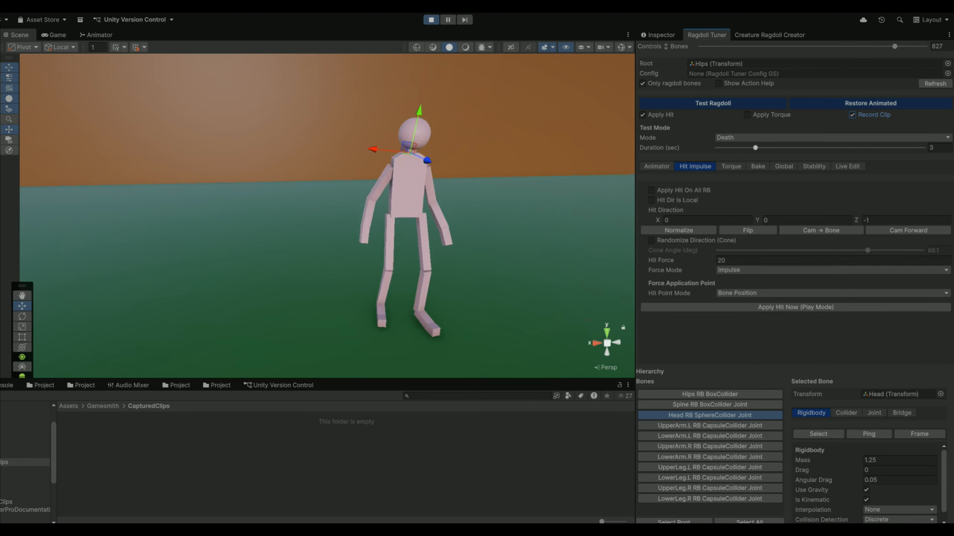
left_click_drag(755, 148, 748, 147)
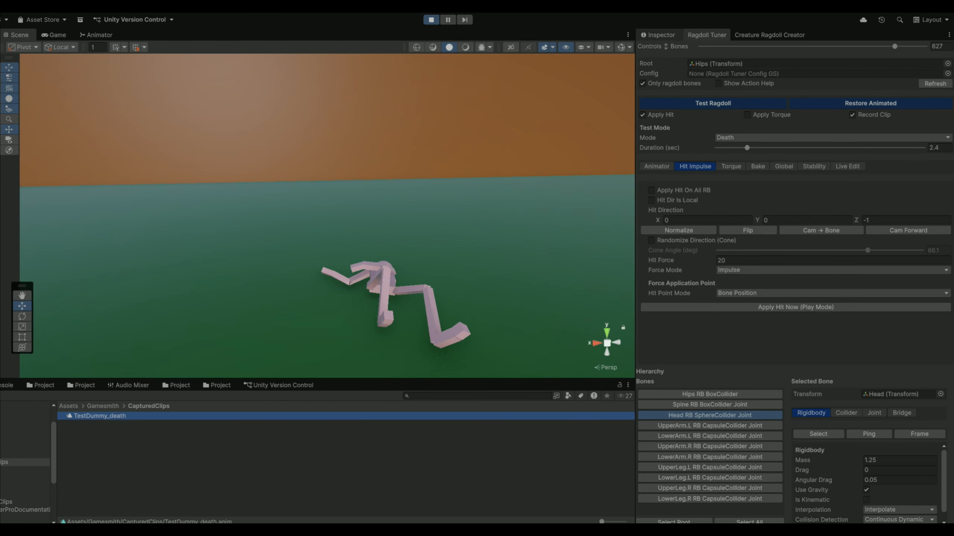
left_click(657, 35)
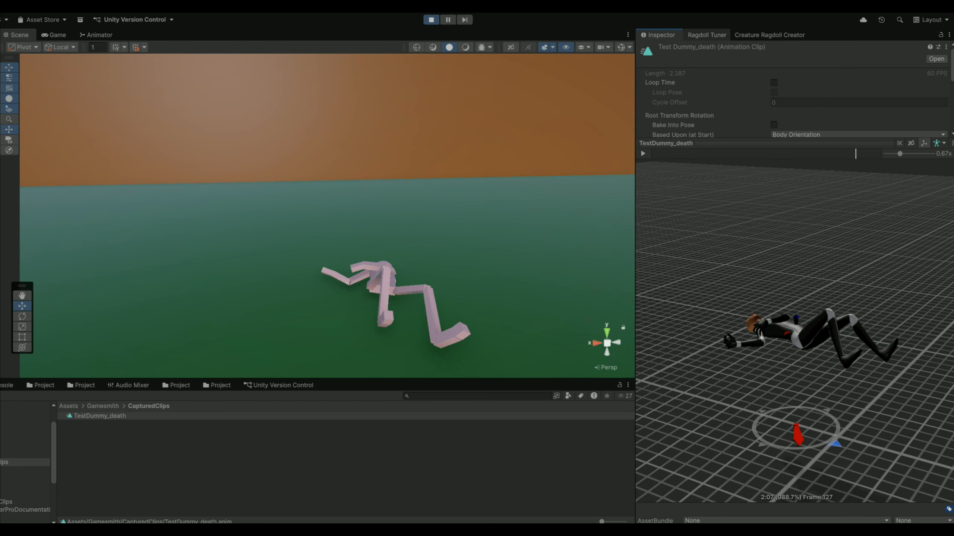
Set the hit direction to X 1 and Z 0 to record a sideways hit on the head
left_click(706, 35)
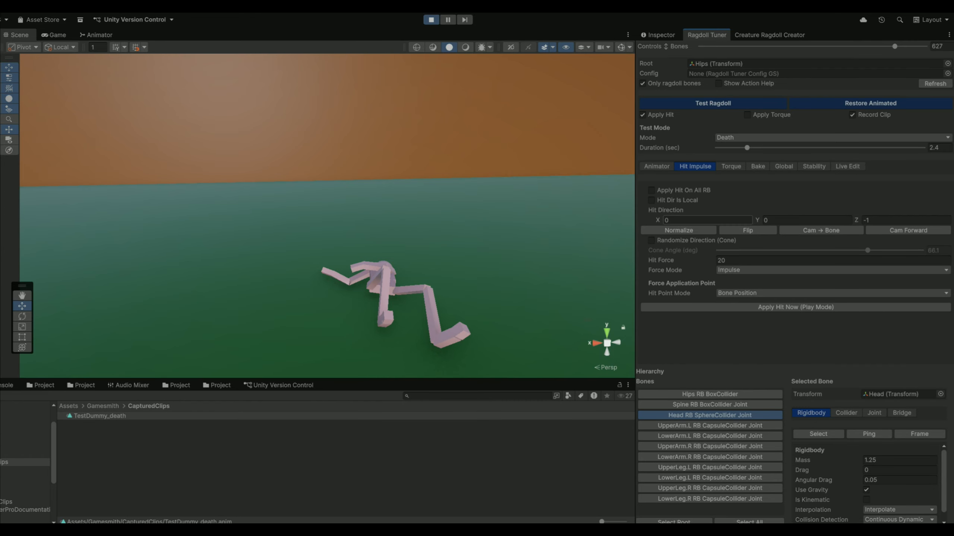
left_click(707, 220)
left_click(906, 221)
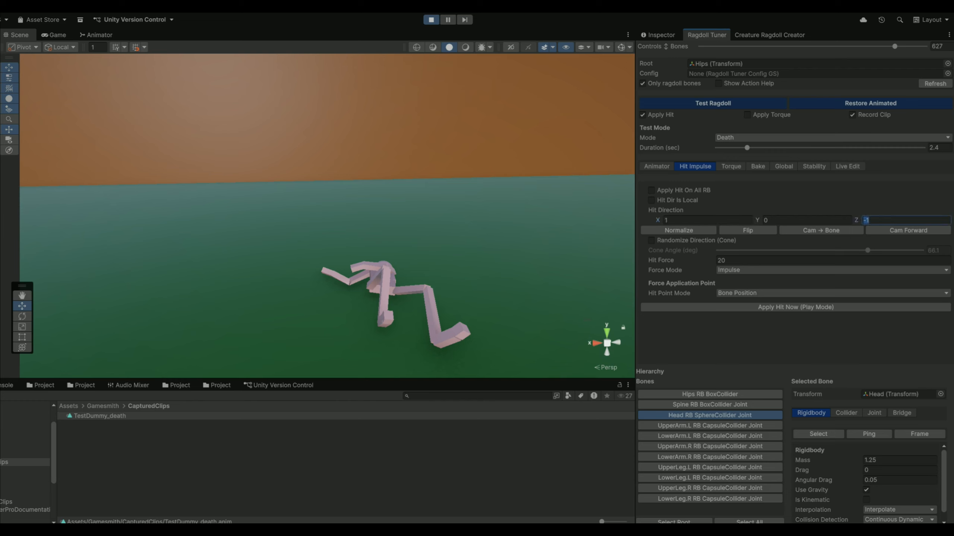
type("0")
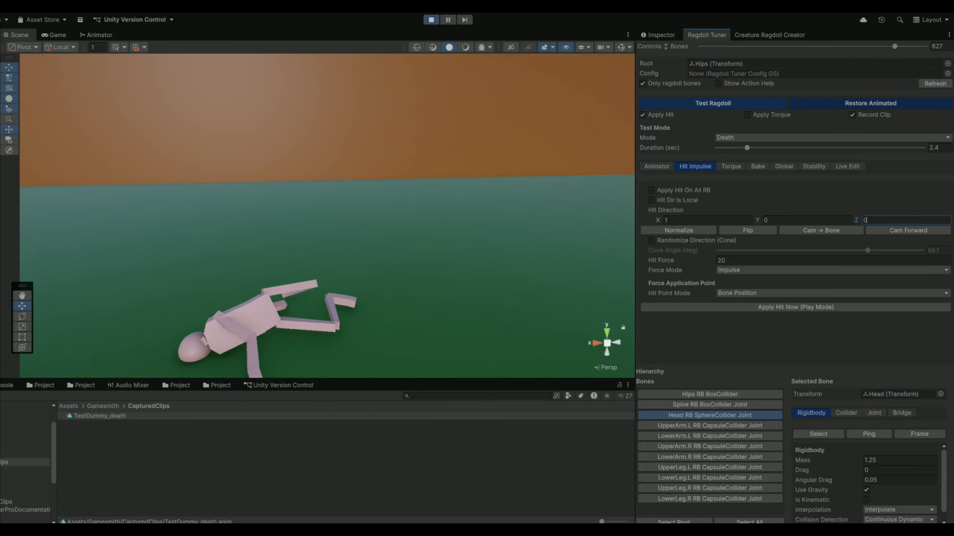
Play back the newly captured sideways-hit clip in the animation preview
left_click(101, 423)
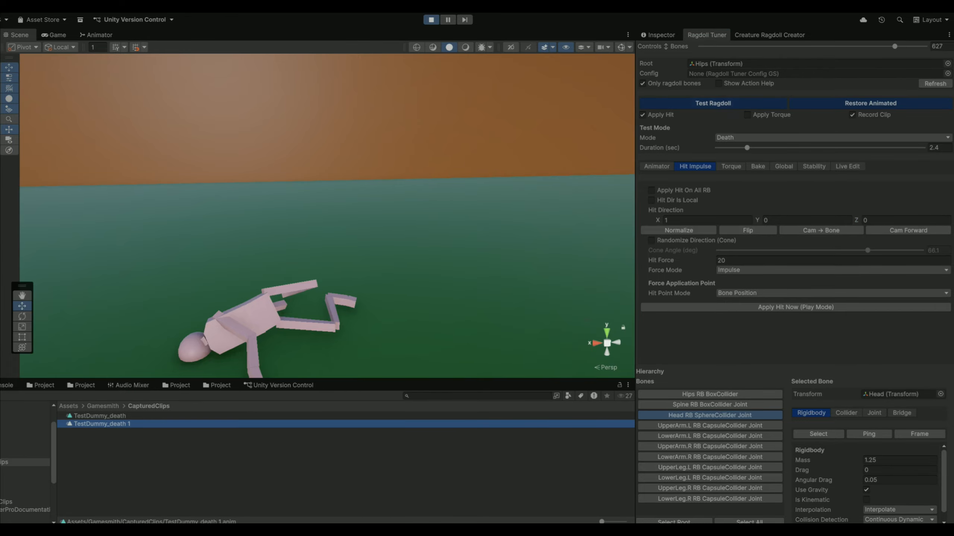
left_click(658, 35)
left_click(642, 153)
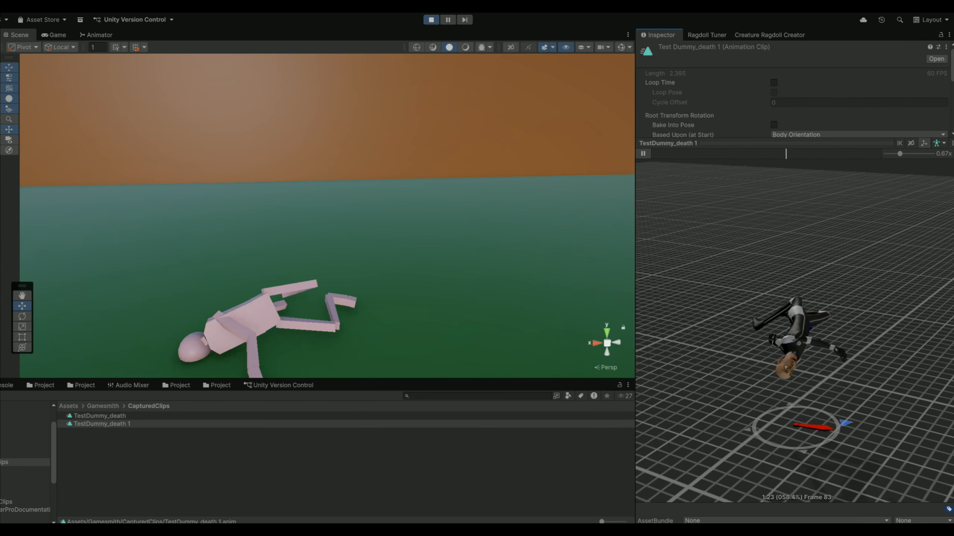
key("space")
Set the hit direction's X to -1, restore the animated pose and record another ragdoll test on the head
left_click(706, 35)
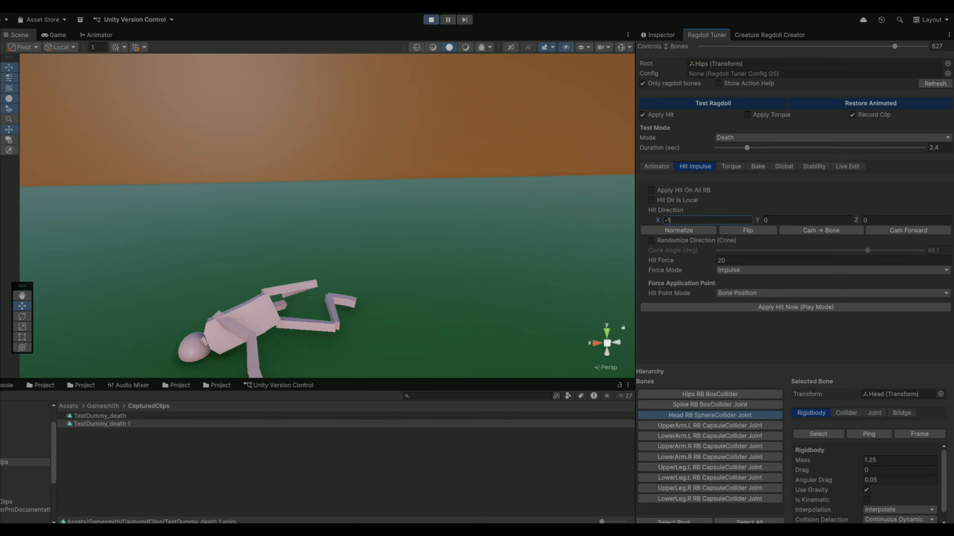
left_click(870, 102)
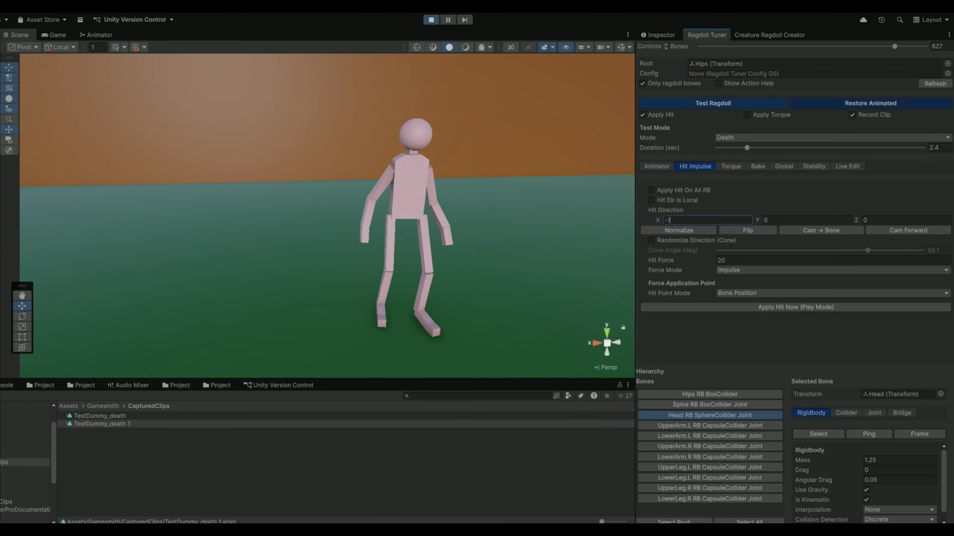
left_click(712, 102)
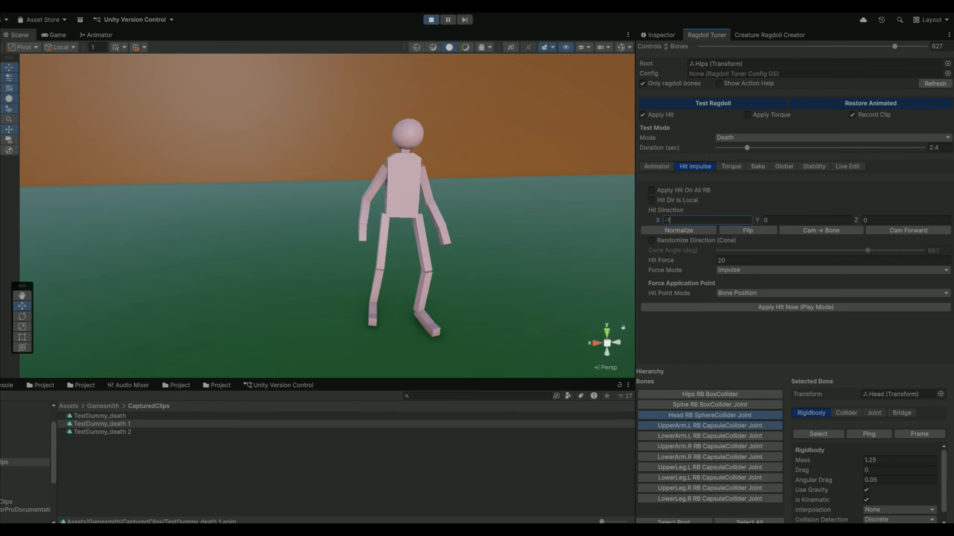
Record two ragdoll tests hitting the UpperArm.L bone, the second with the hit direction set to X 0, Z -1
left_click(709, 426)
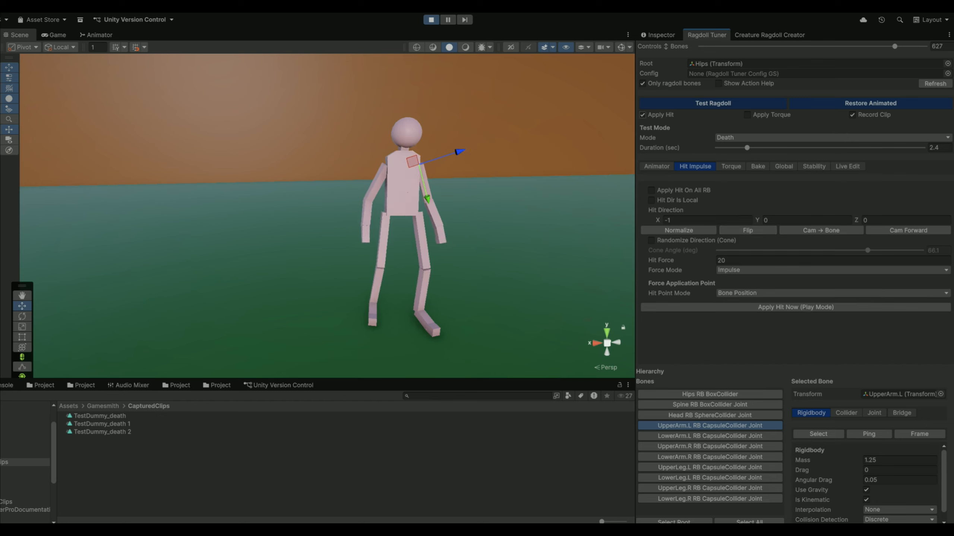
left_click(713, 103)
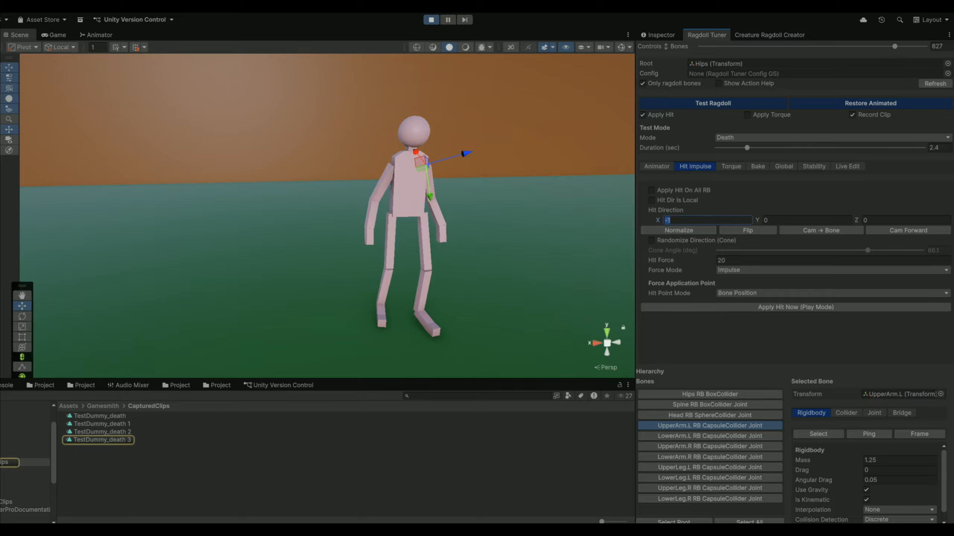
type("0")
key("Tab")
key("Tab")
type("-")
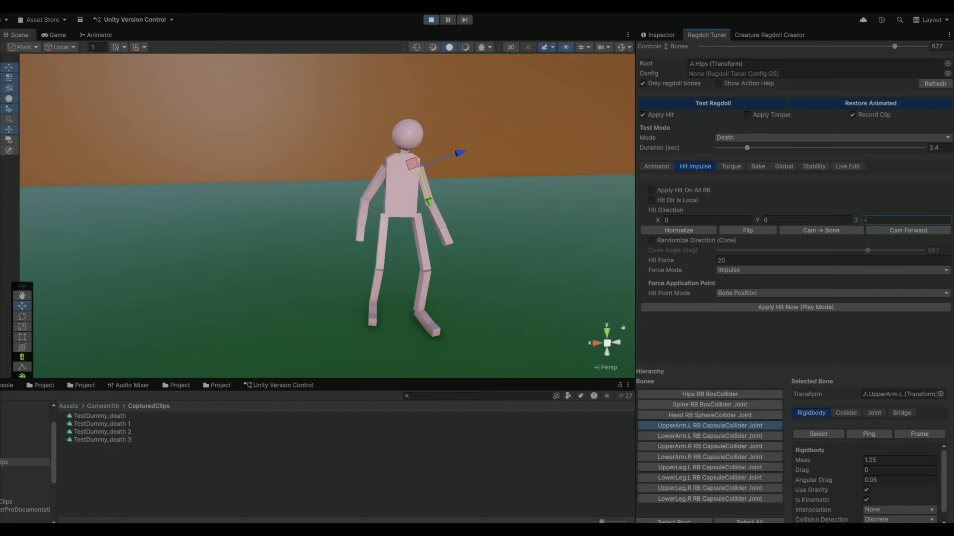
type("1")
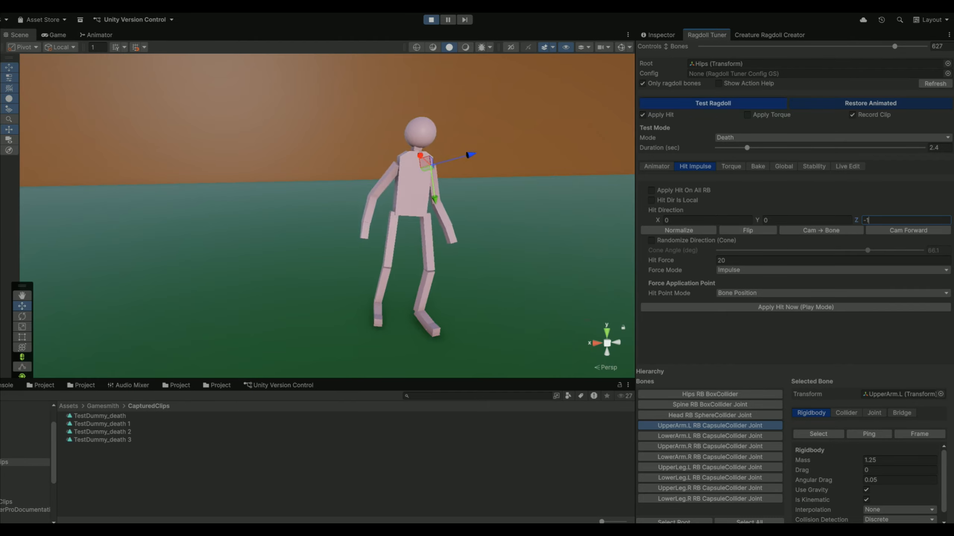
left_click(728, 103)
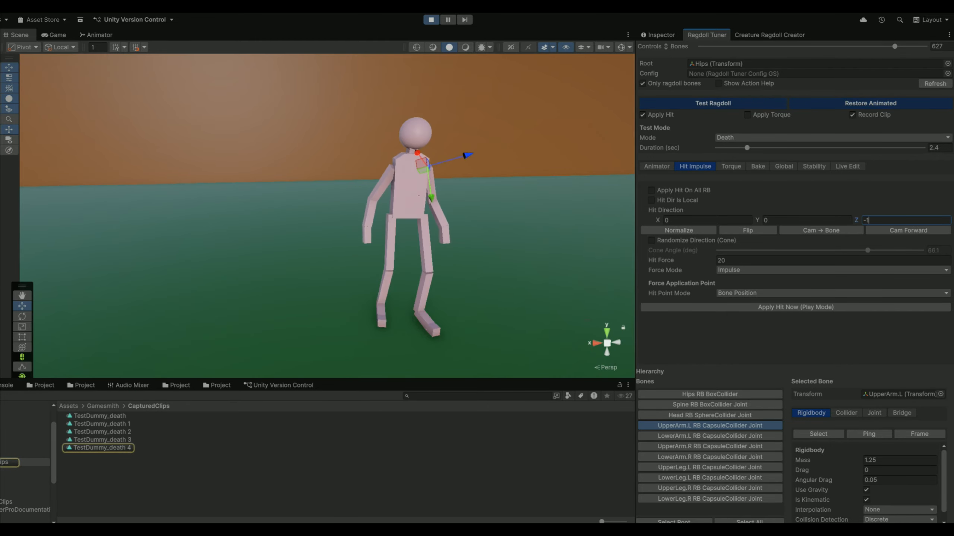
Record a ragdoll test hitting the UpperArm.R bone and play back the newly captured clip in the animation preview
left_click(709, 447)
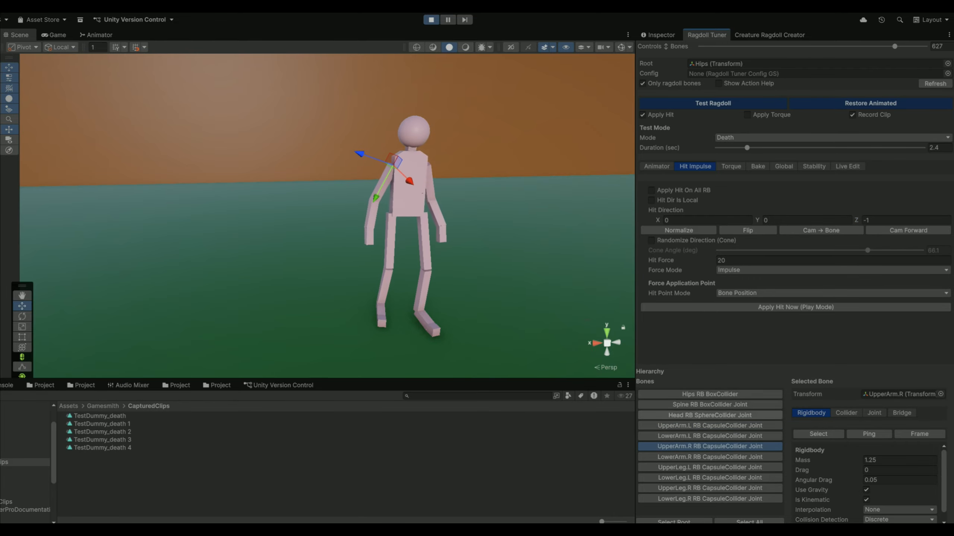
left_click(712, 103)
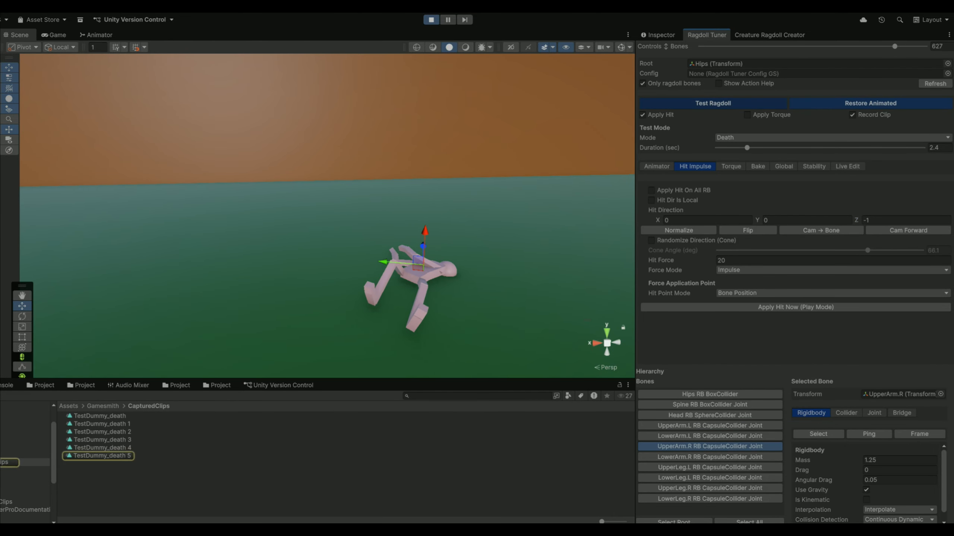
left_click(658, 34)
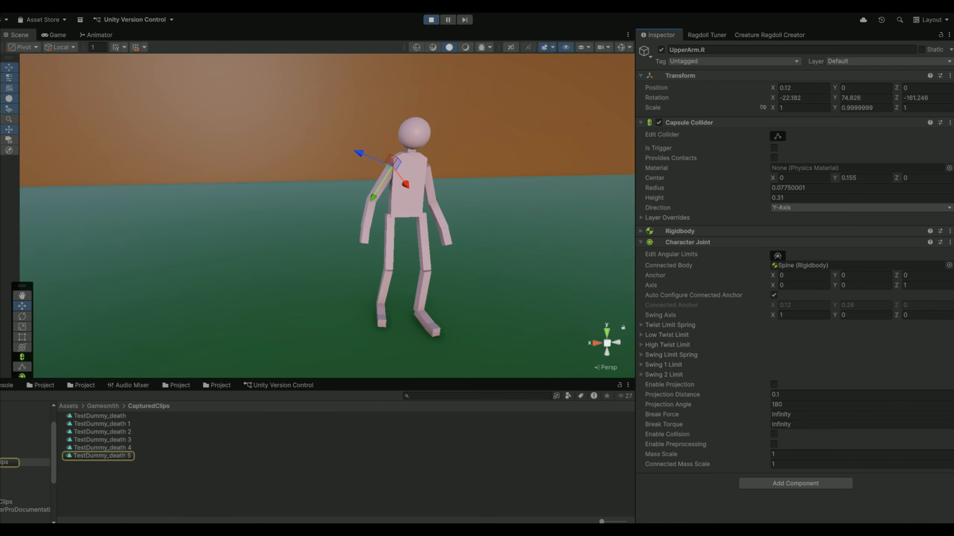
left_click(102, 455)
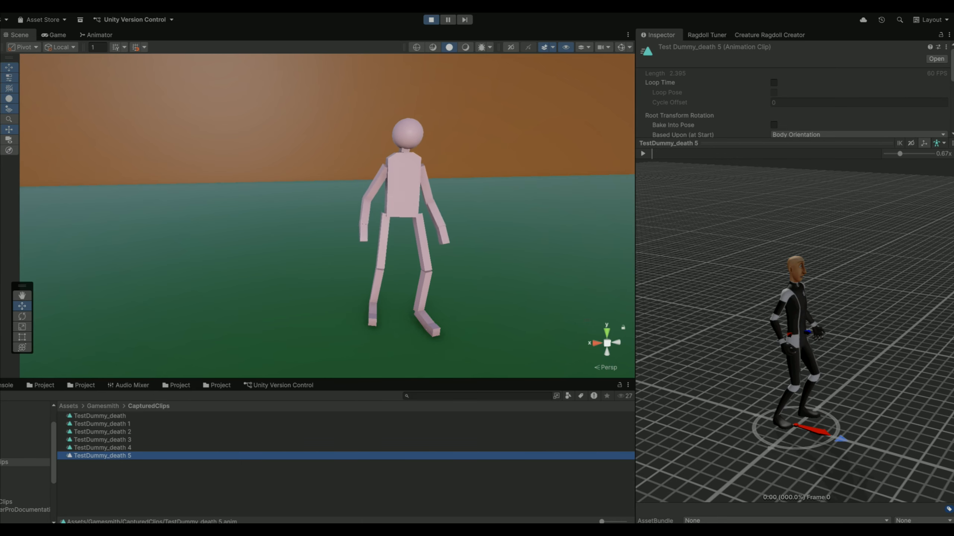
left_click(642, 153)
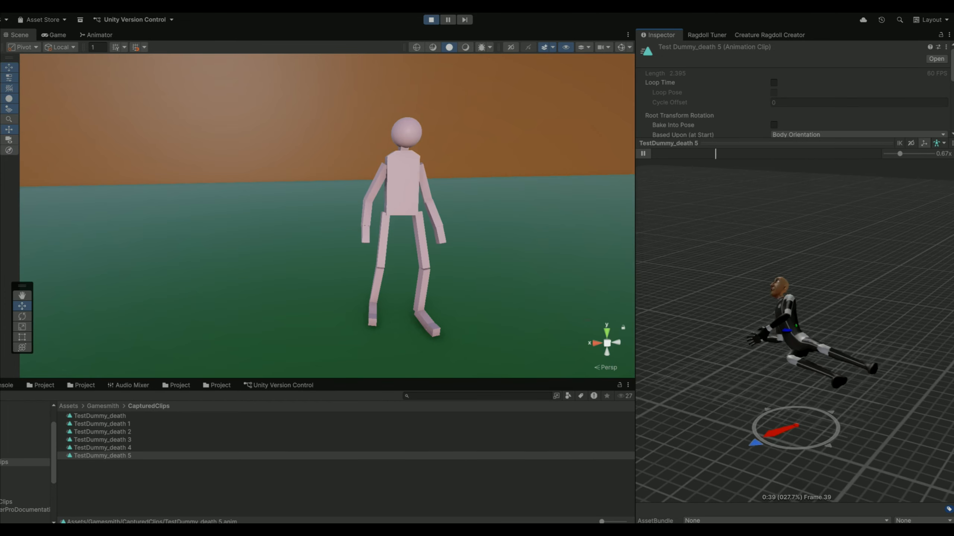
left_click(642, 153)
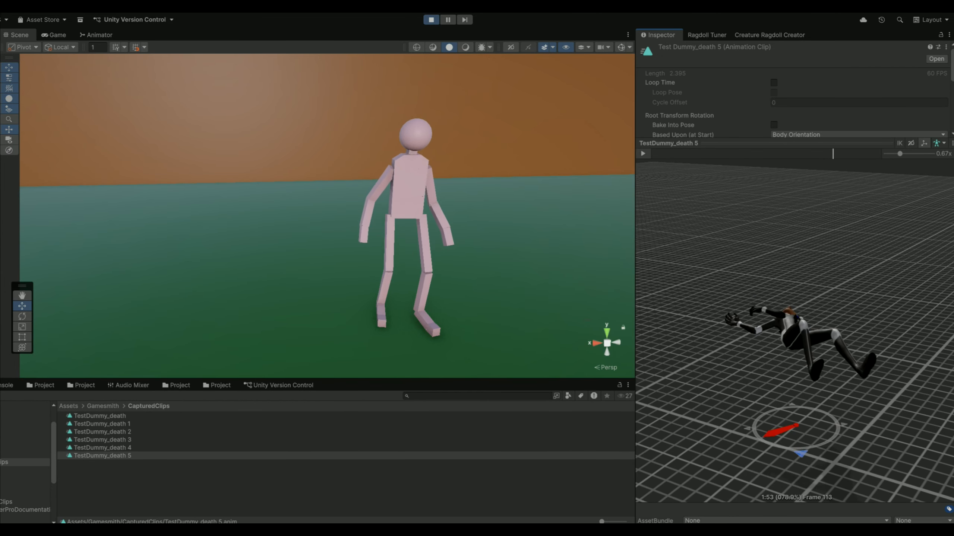
Play back the captured clips TestDummy_death 4 and TestDummy_death 3 in the animation preview
left_click(102, 448)
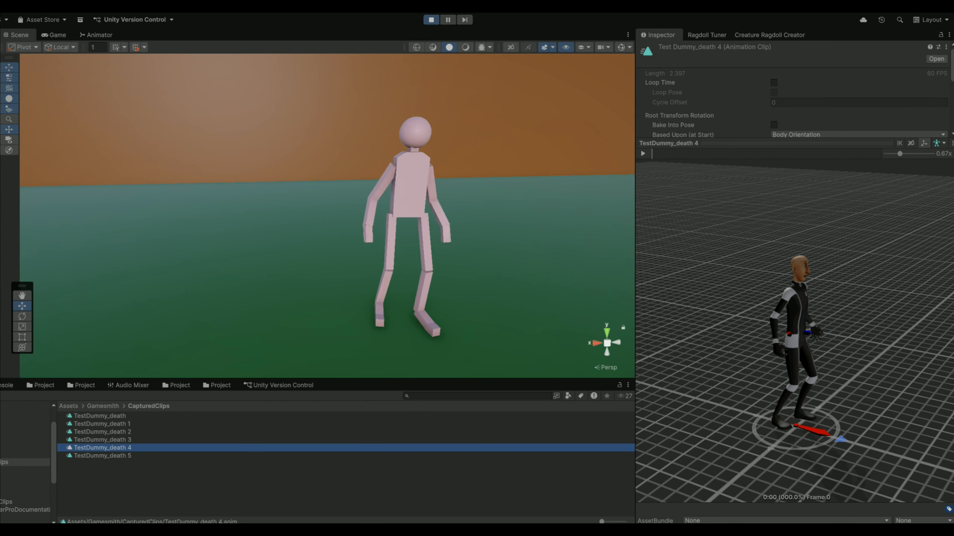
left_click(643, 153)
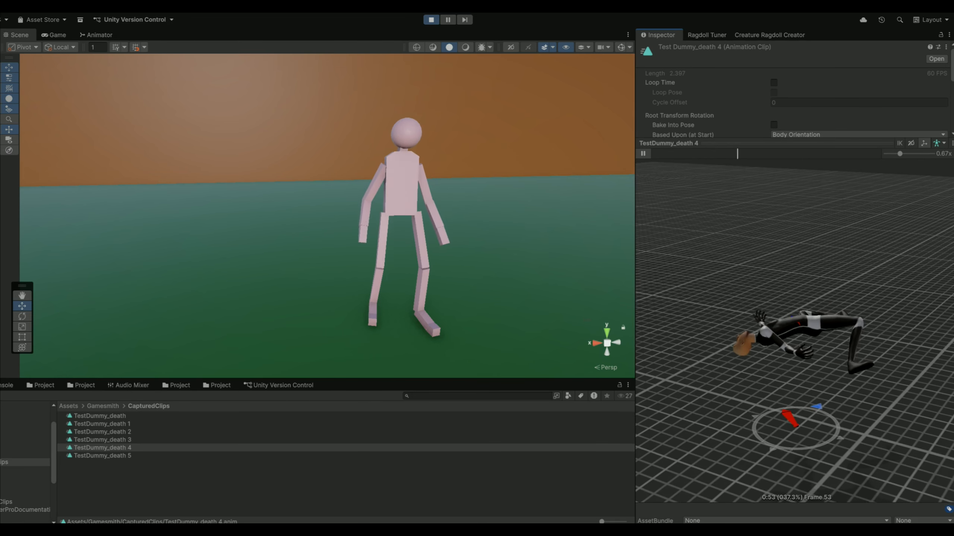
key("space")
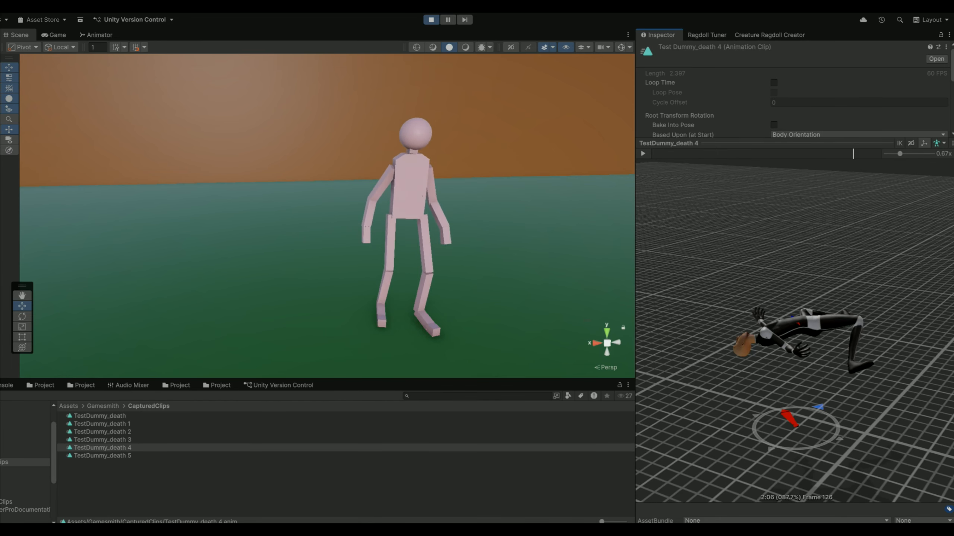
left_click(102, 440)
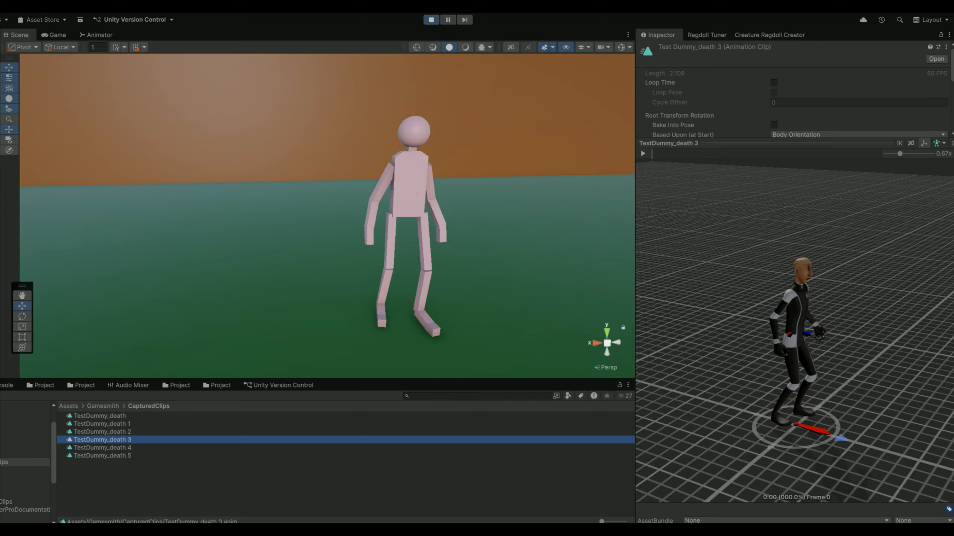
left_click(643, 153)
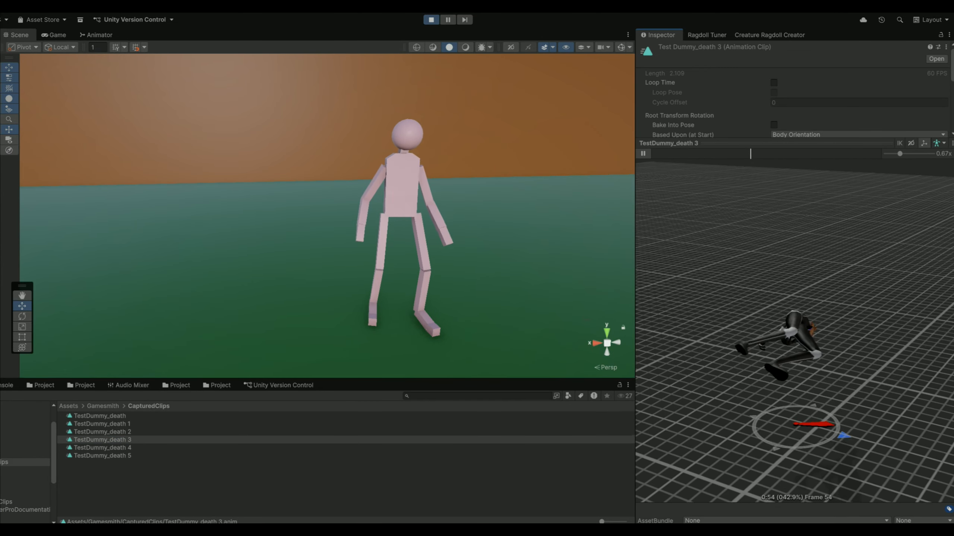
key("space")
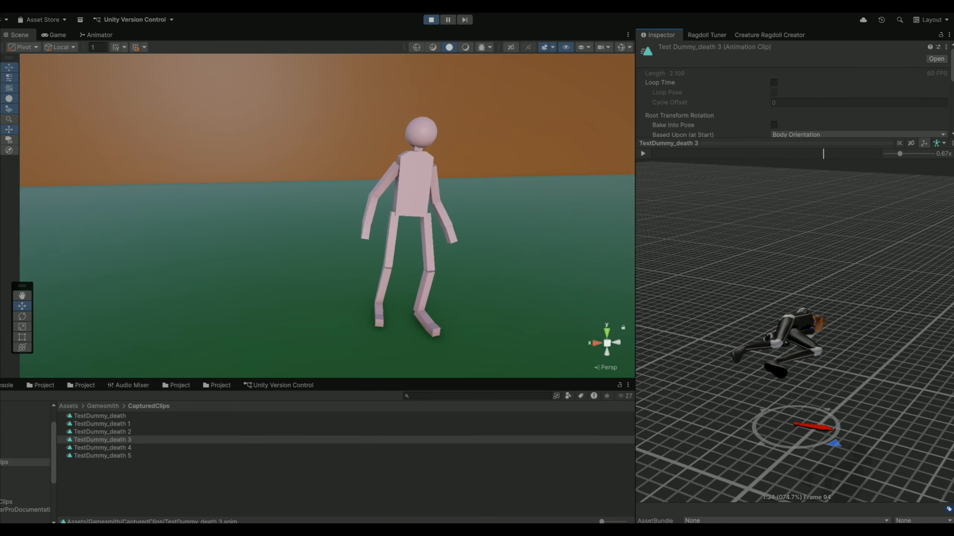
Play back the captured clips TestDummy_death 2, TestDummy_death 1 and TestDummy_death in the animation preview
left_click(102, 432)
left_click(642, 153)
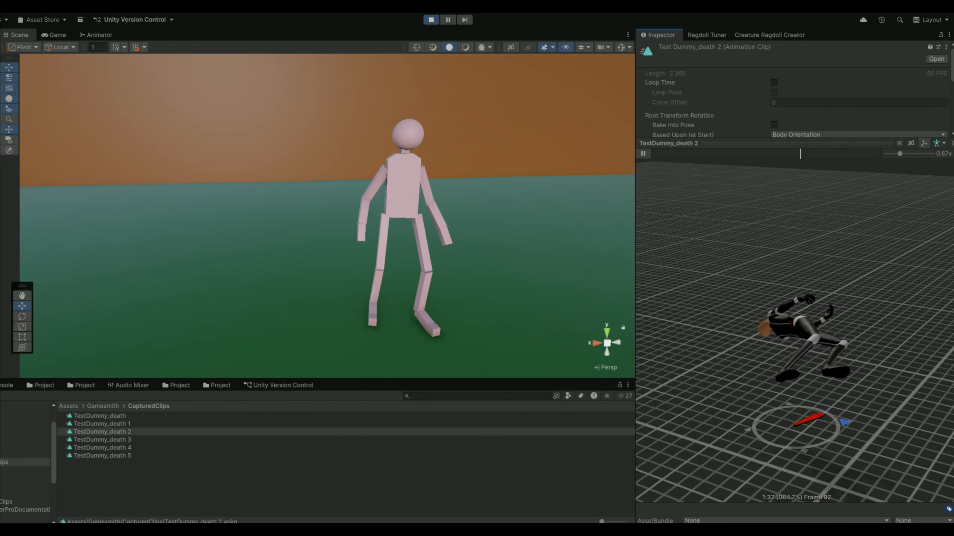
key("space")
left_click(102, 424)
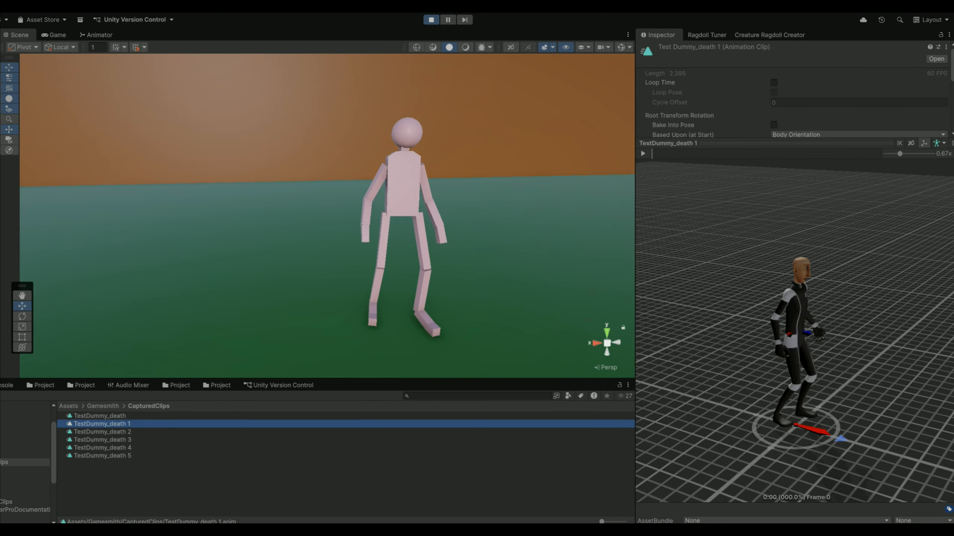
left_click(642, 153)
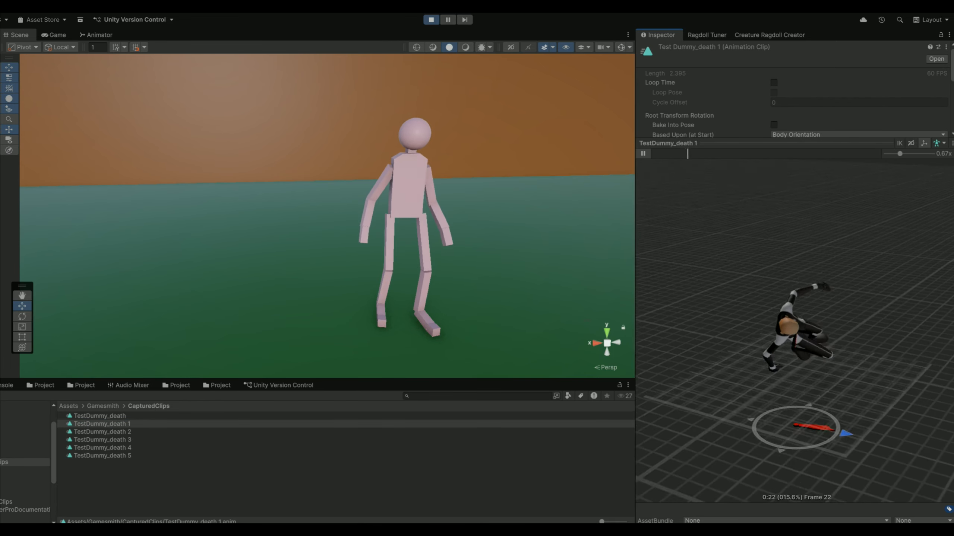
key("space")
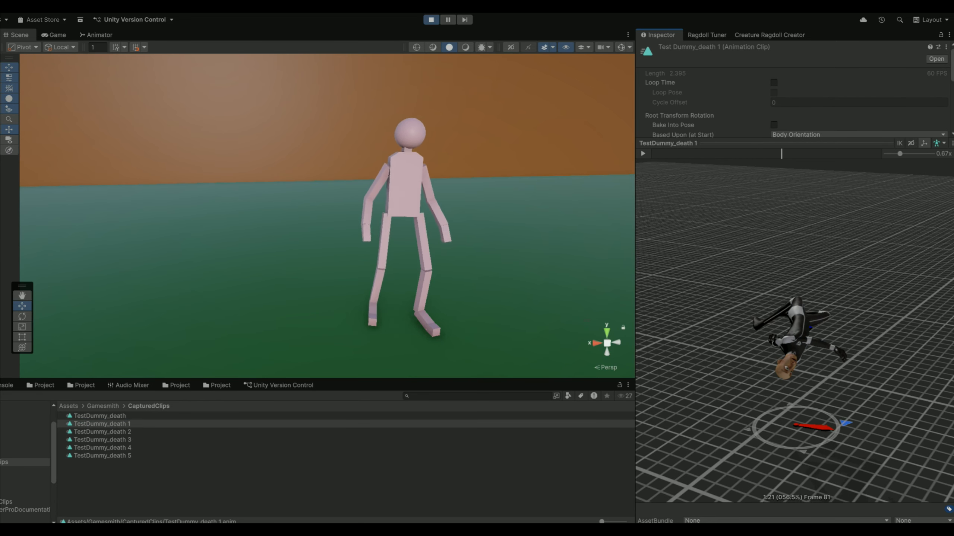
left_click(99, 416)
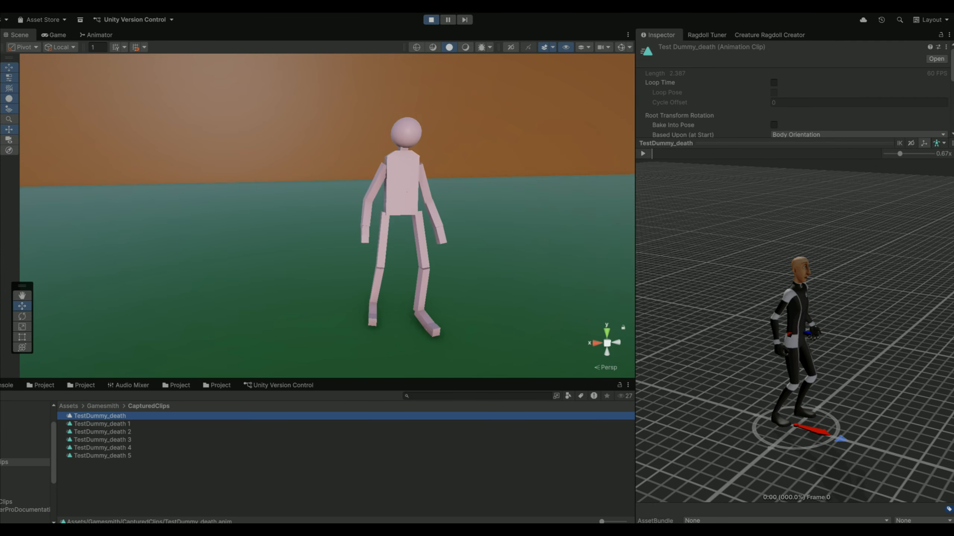
left_click(642, 153)
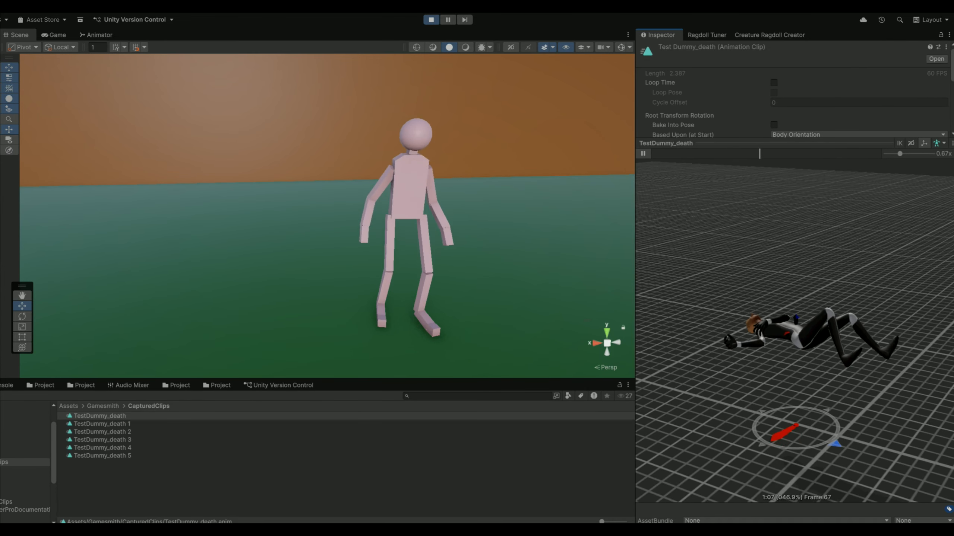
Switch the Ragdoll Tuner's test mode to Hit Reaction and show the action help to read the Hit Impulse explanations
left_click(706, 34)
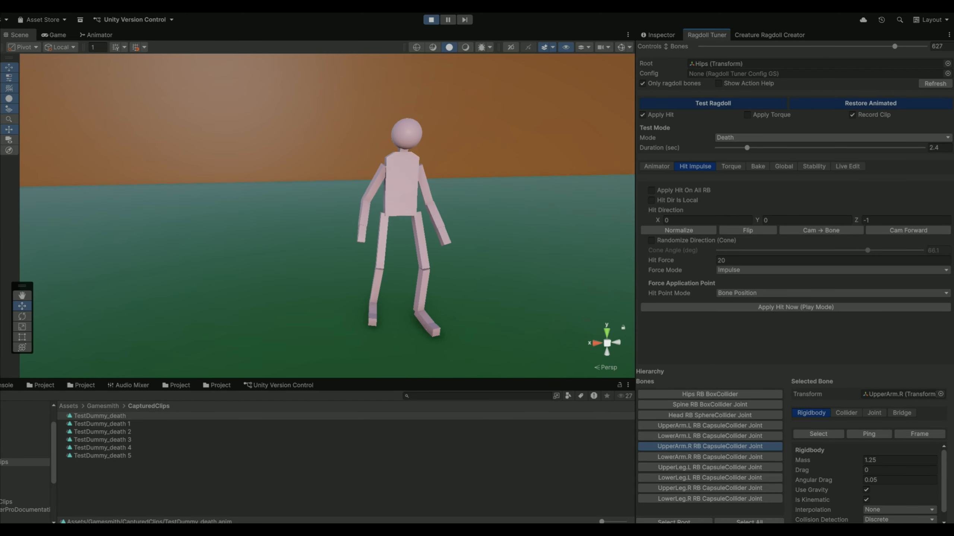
left_click(753, 138)
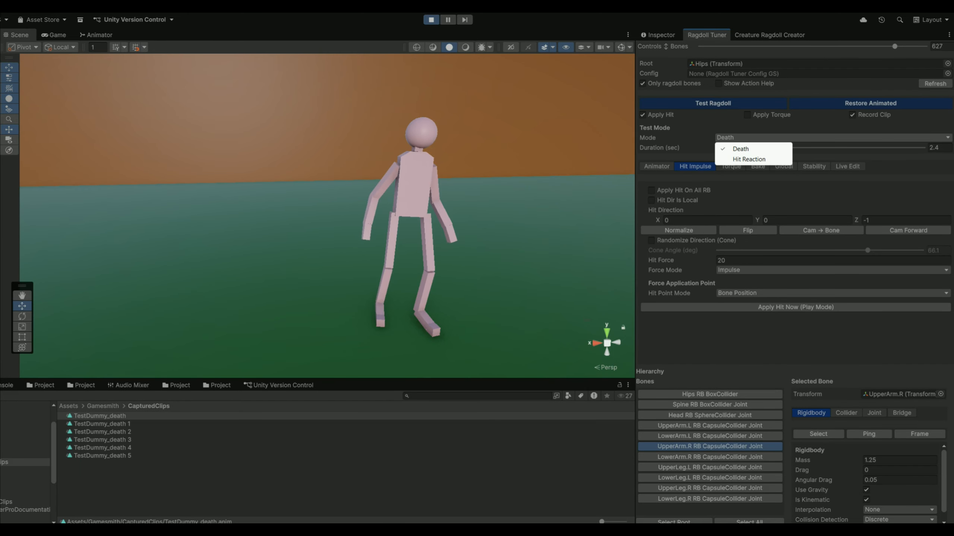
left_click(748, 159)
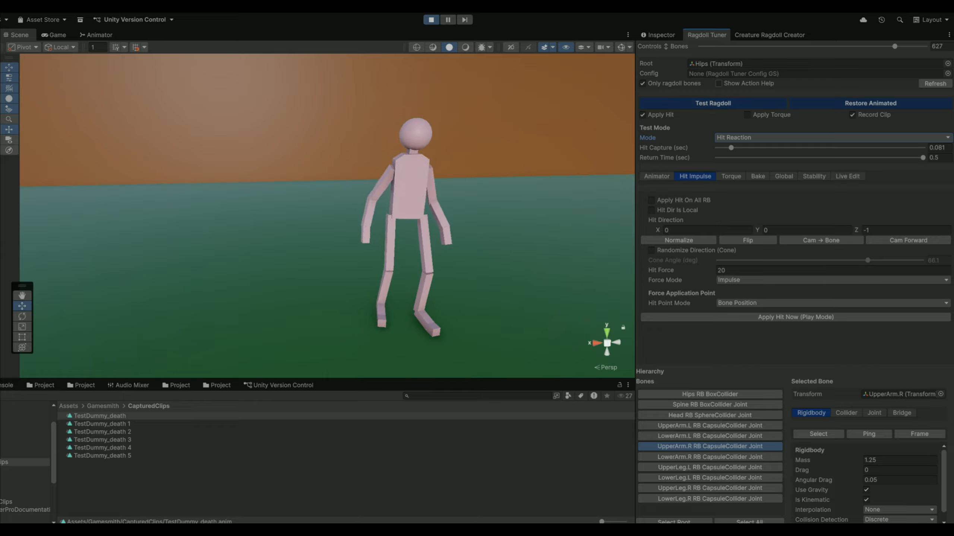
left_click(718, 84)
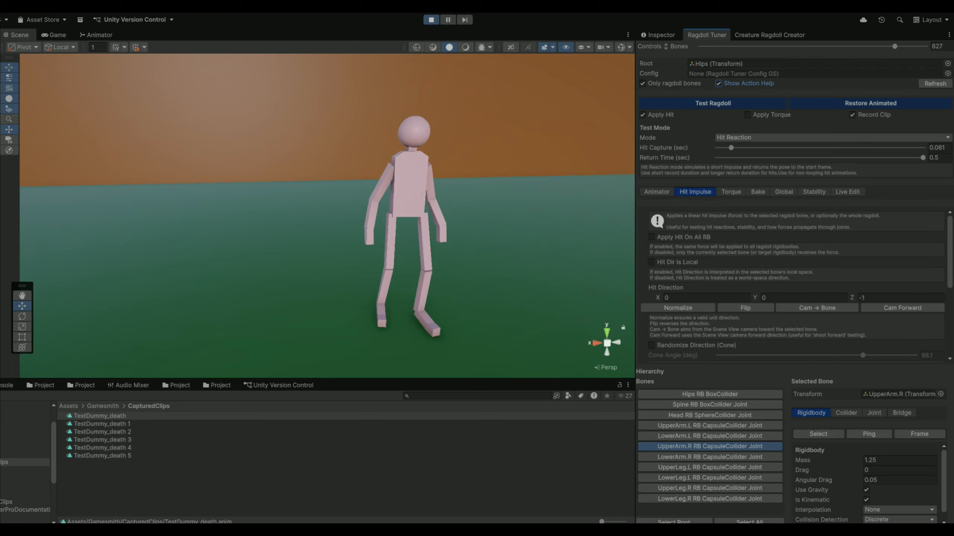
scroll(792, 283, "down", 5)
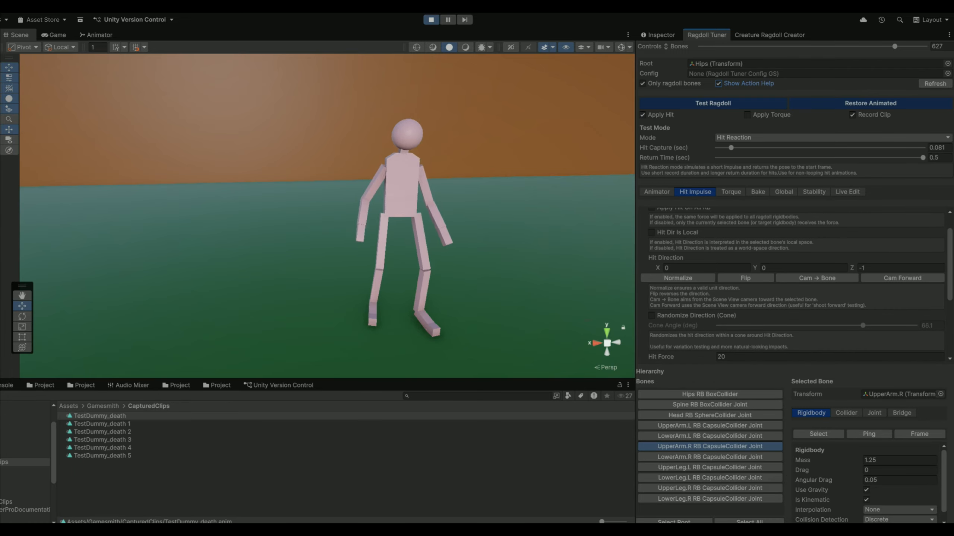
scroll(793, 284, "up", 5)
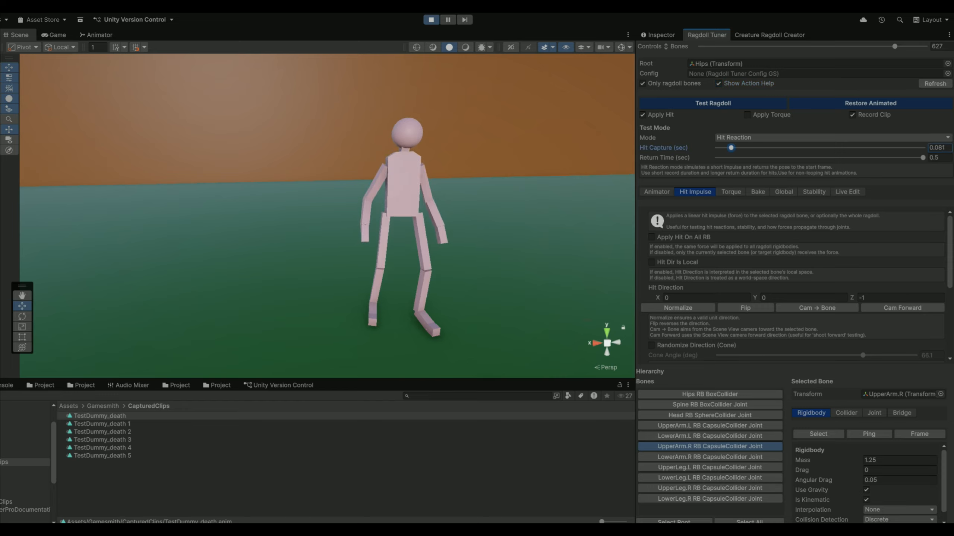
Set the Hit Capture time to 0.089 sec and the Return Time to 0.427 sec
left_click_drag(730, 148, 732, 148)
left_click_drag(922, 158, 886, 158)
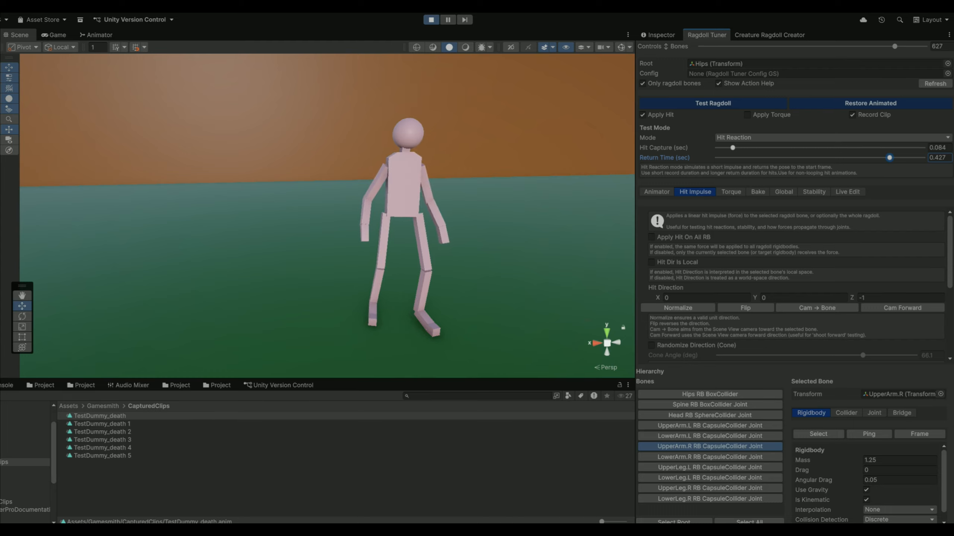
left_click_drag(732, 148, 735, 148)
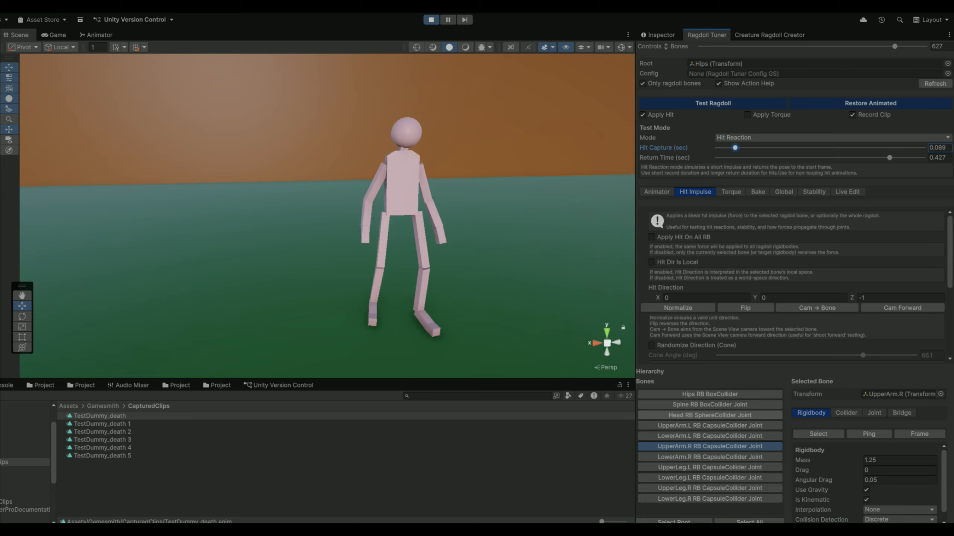
Hide the action help and record several hit reactions on the Head bone with the direction randomized in a 58.9-degree cone
left_click(709, 415)
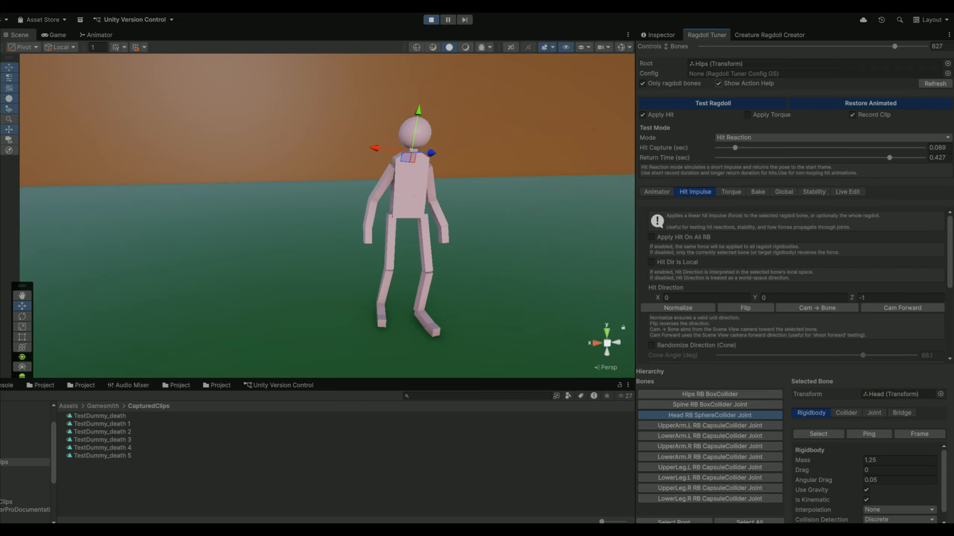
left_click(718, 84)
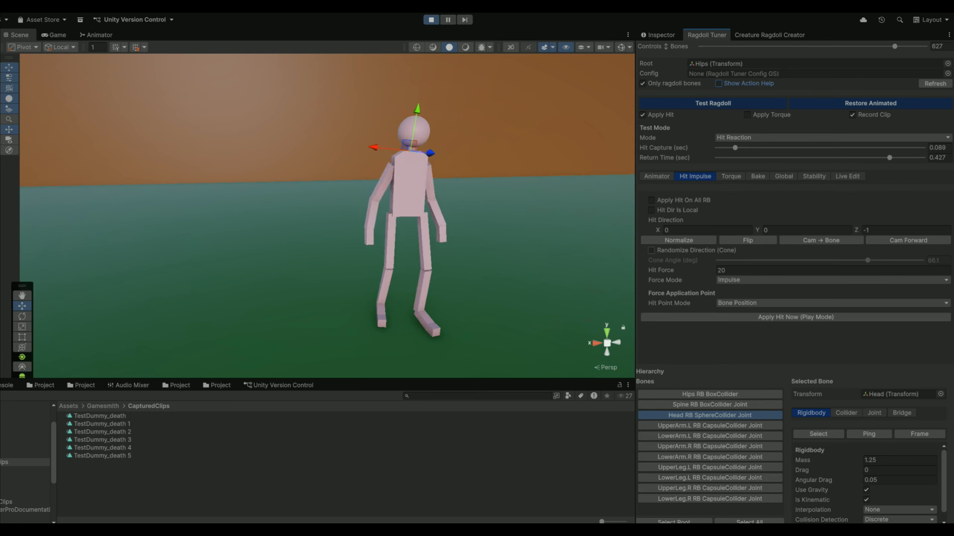
left_click(650, 250)
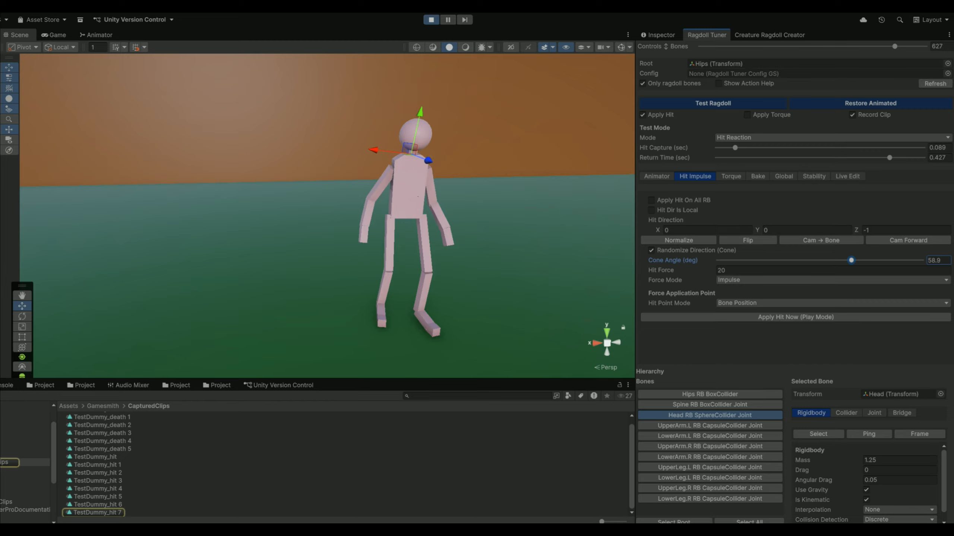
Play back the captured clips TestDummy_hit 1 and TestDummy_hit 2 in the animation preview
left_click(657, 35)
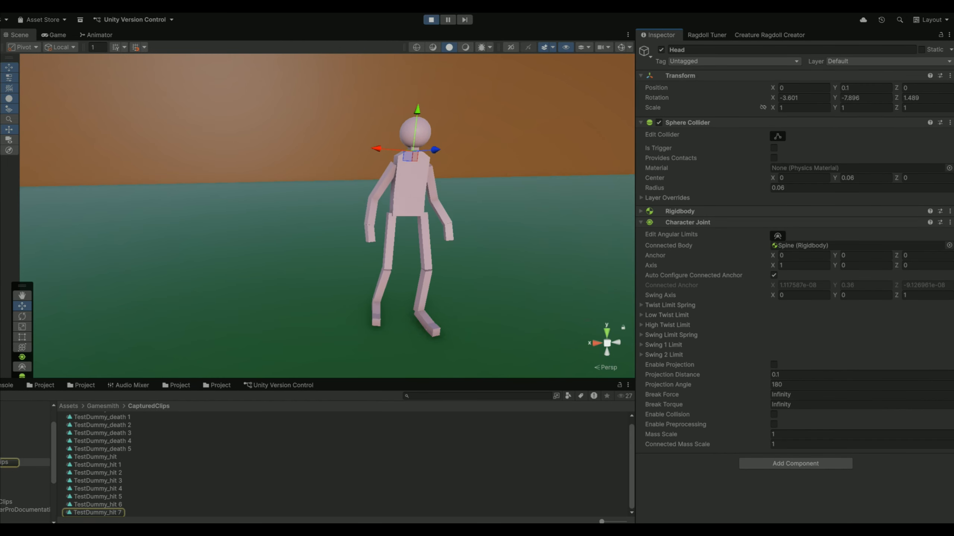
left_click(97, 465)
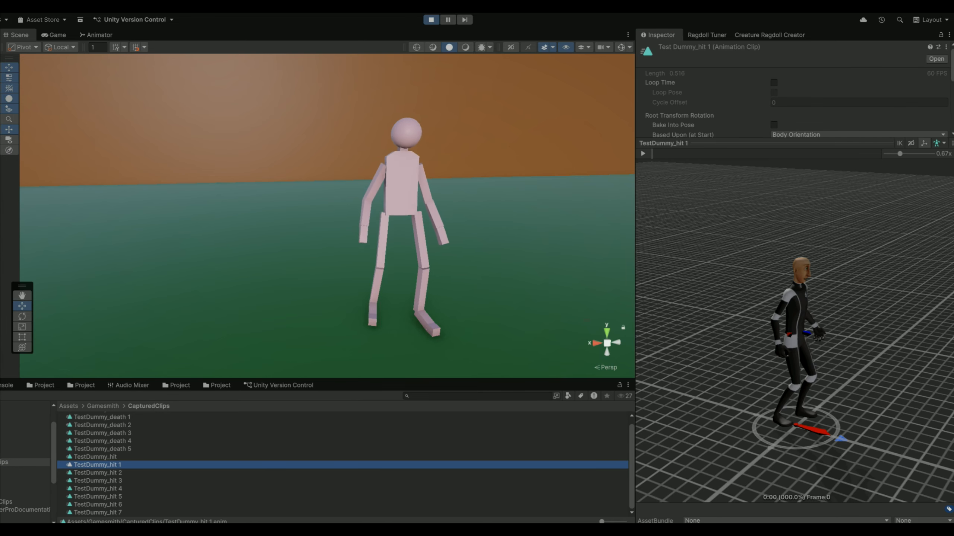
left_click(642, 153)
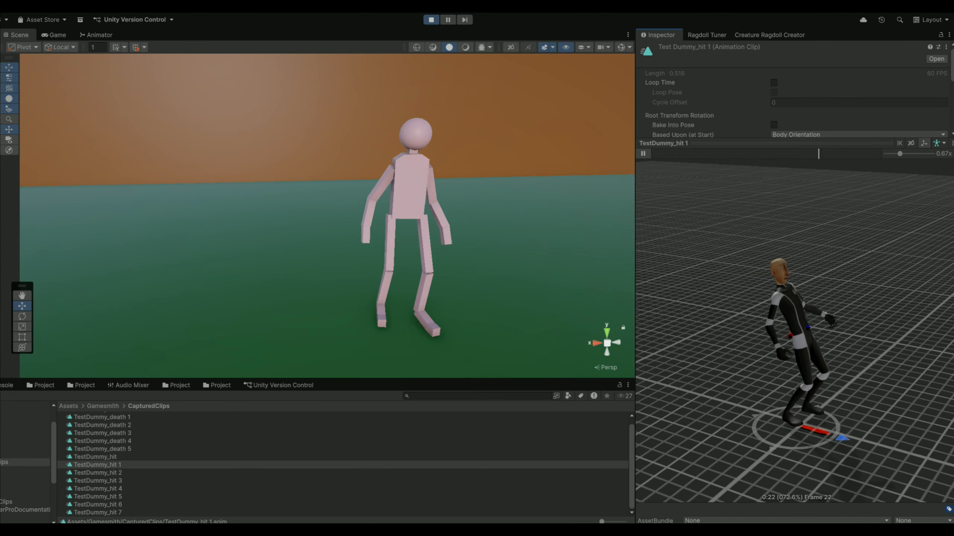
left_click(642, 153)
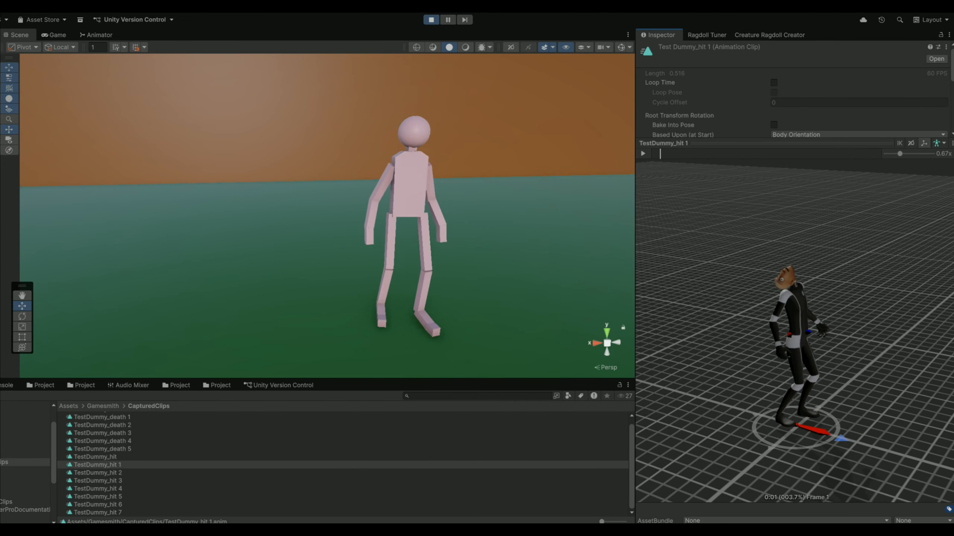
left_click(98, 473)
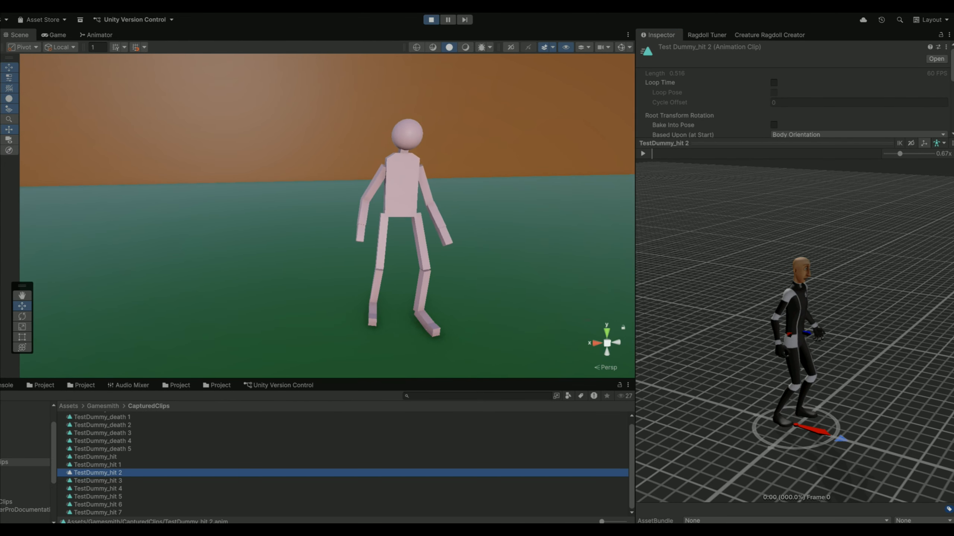
left_click(642, 153)
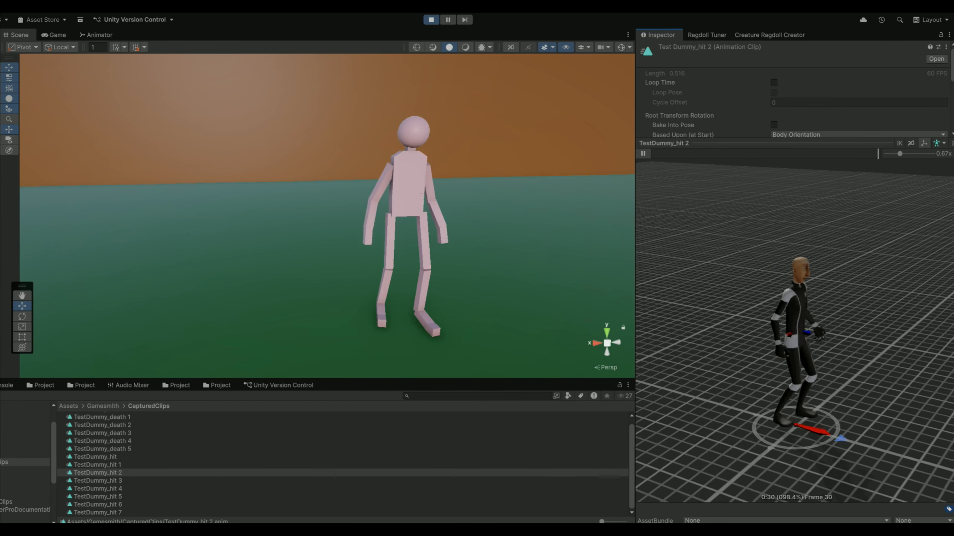
Set the Hit Force to 10 in the Ragdoll Tuner and record more randomized hit reactions on the Head bone
left_click(706, 35)
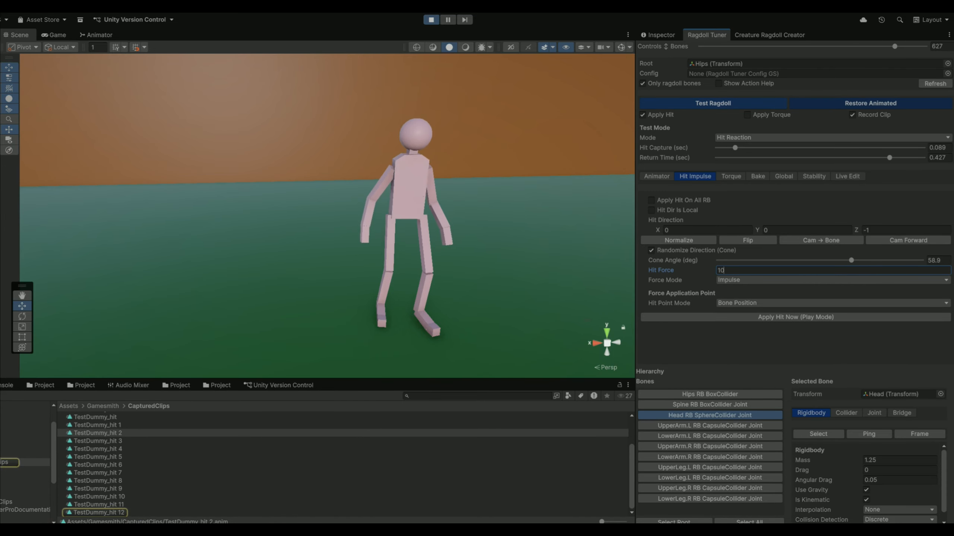
key("ctrl+3")
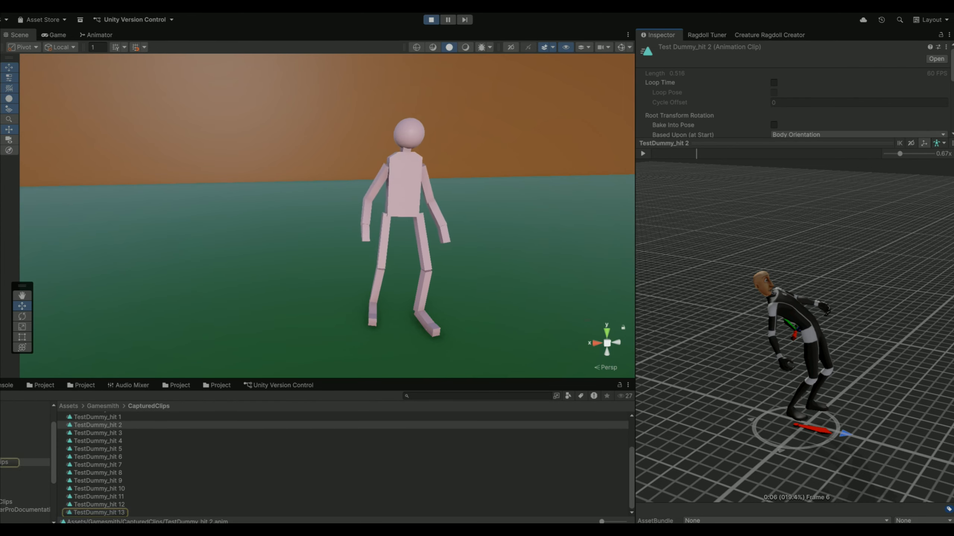
Play back the captured clips TestDummy_hit 13, TestDummy_hit 12 and TestDummy_hit 11 in the animation preview
left_click(99, 512)
left_click(643, 153)
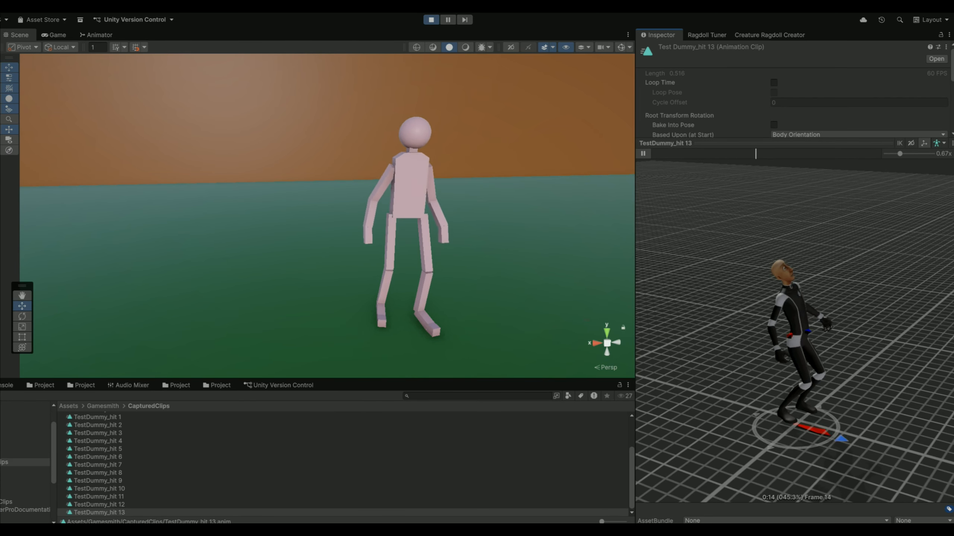
left_click(99, 504)
left_click(643, 153)
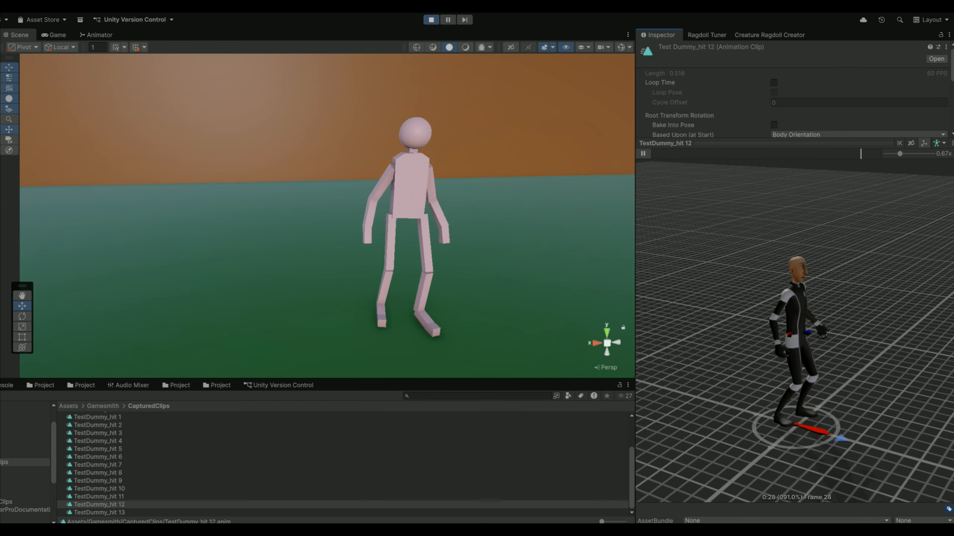
left_click(643, 153)
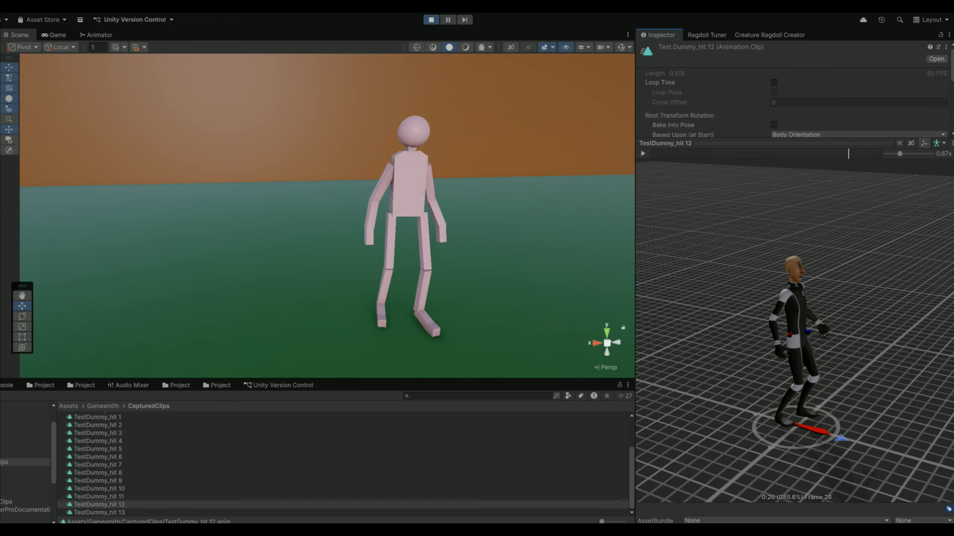
left_click(99, 496)
left_click(643, 153)
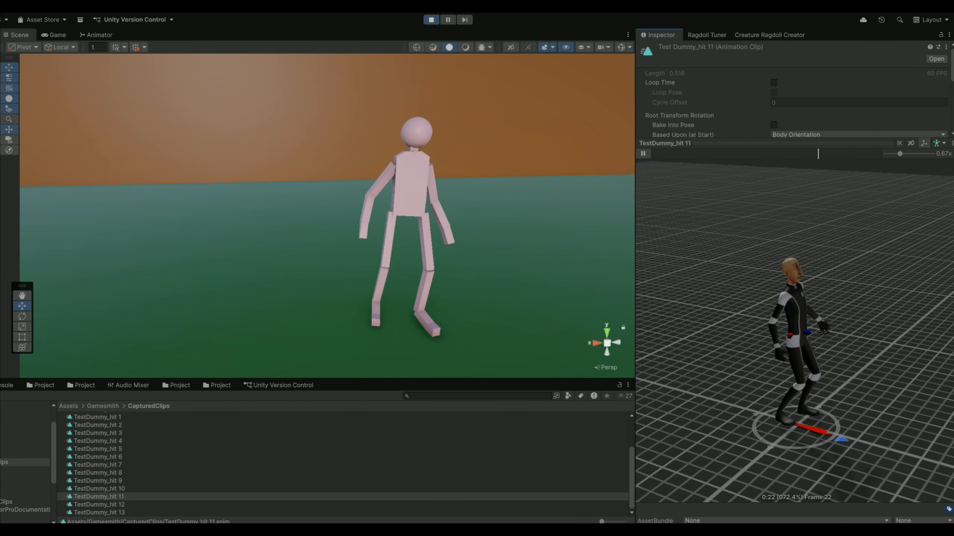
Stop the TestDummy_hit 11 playback and play the captured clip TestDummy_hit 10 in the animation preview
left_click(642, 154)
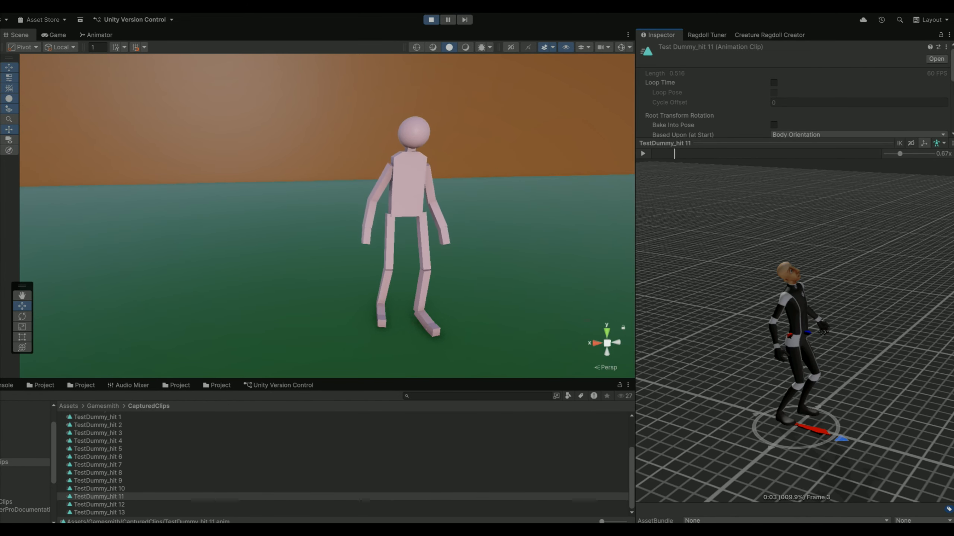
left_click(99, 489)
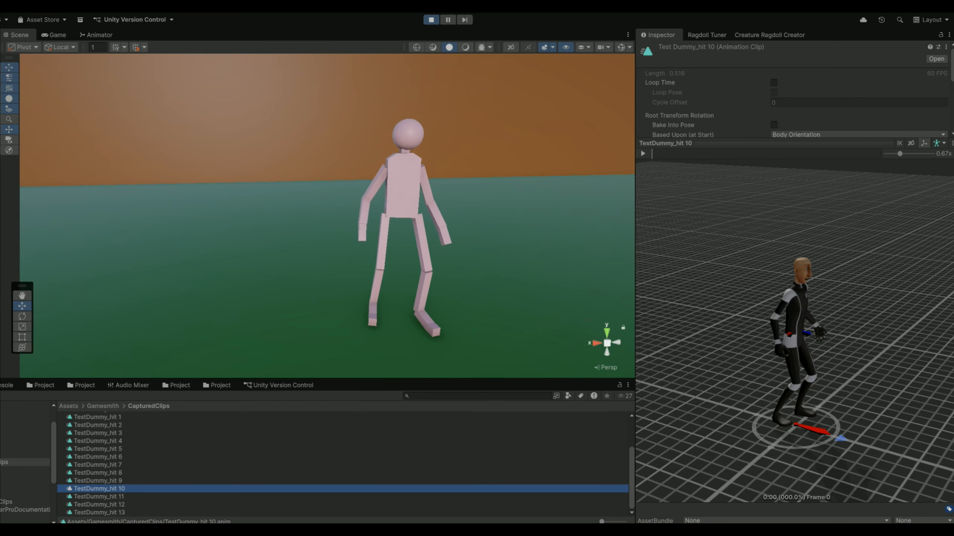
left_click(642, 153)
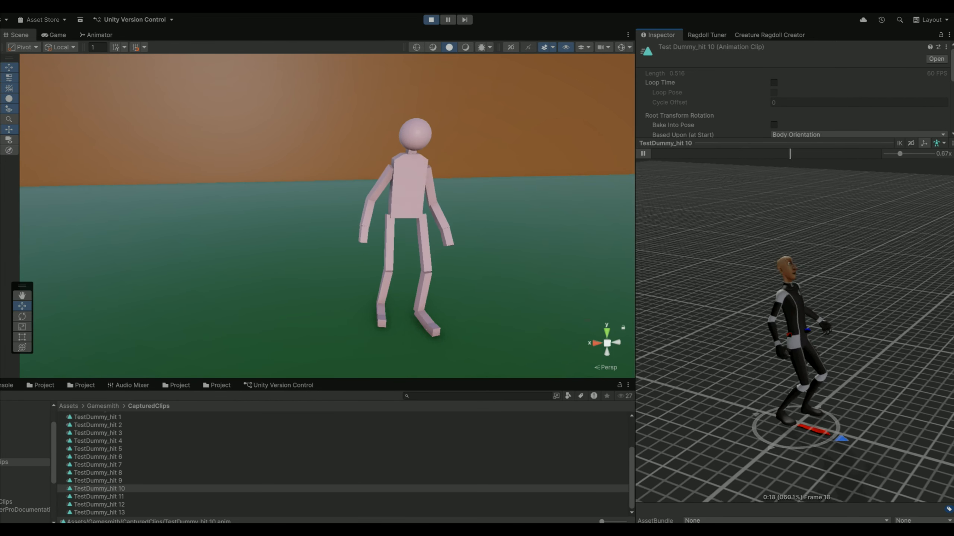
Aim the hit direction from a side camera view toward the Head bone, record hit reactions and turn off direction randomization
left_click(707, 35)
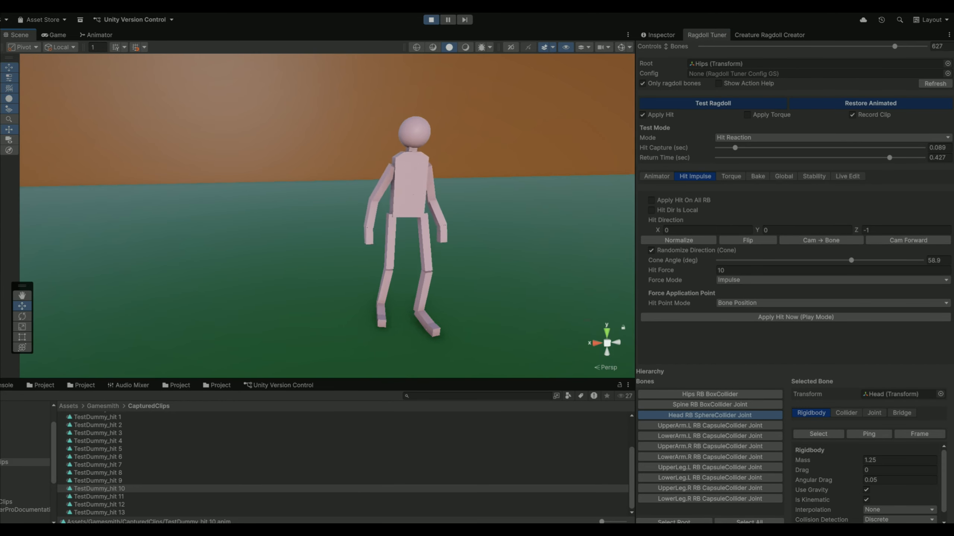
right_click_drag(327, 216, 467, 216)
key("a")
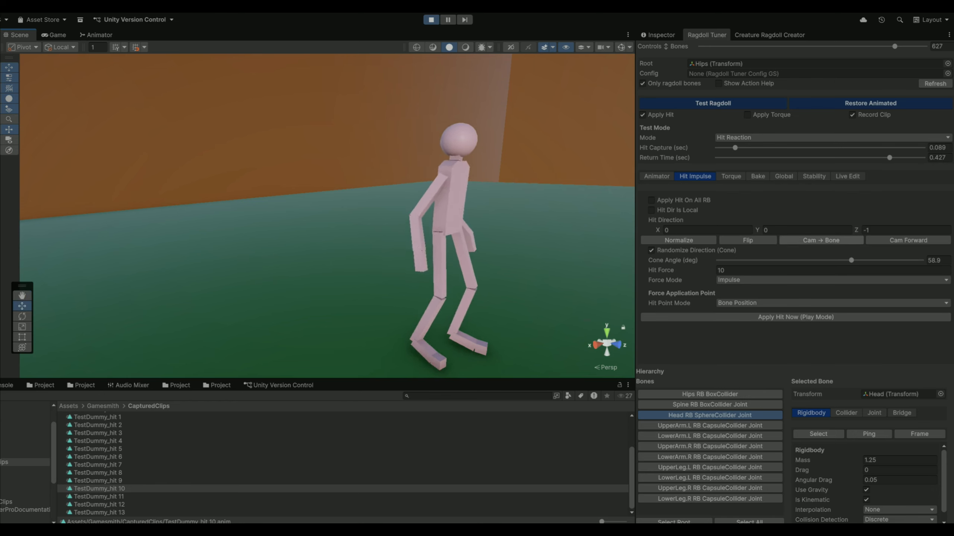
left_click(821, 240)
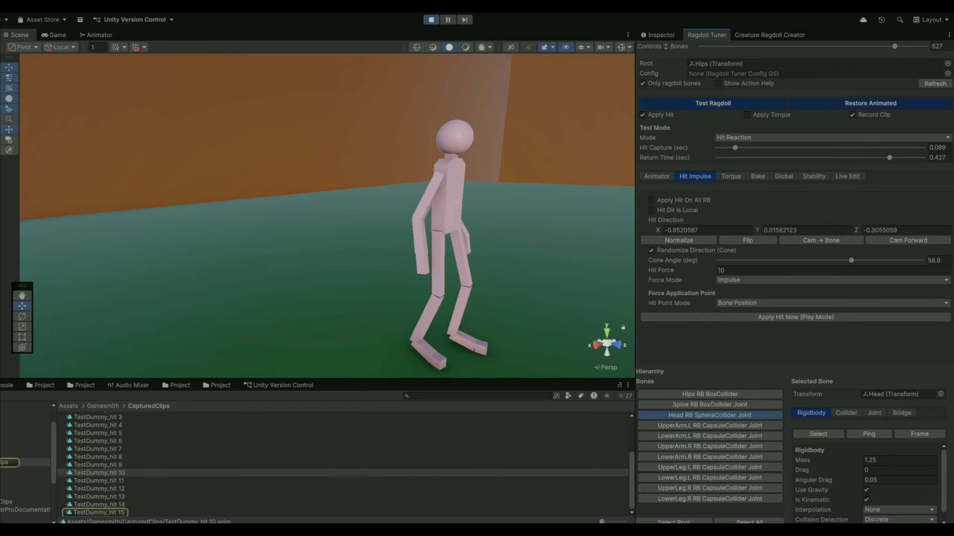
left_click(652, 250)
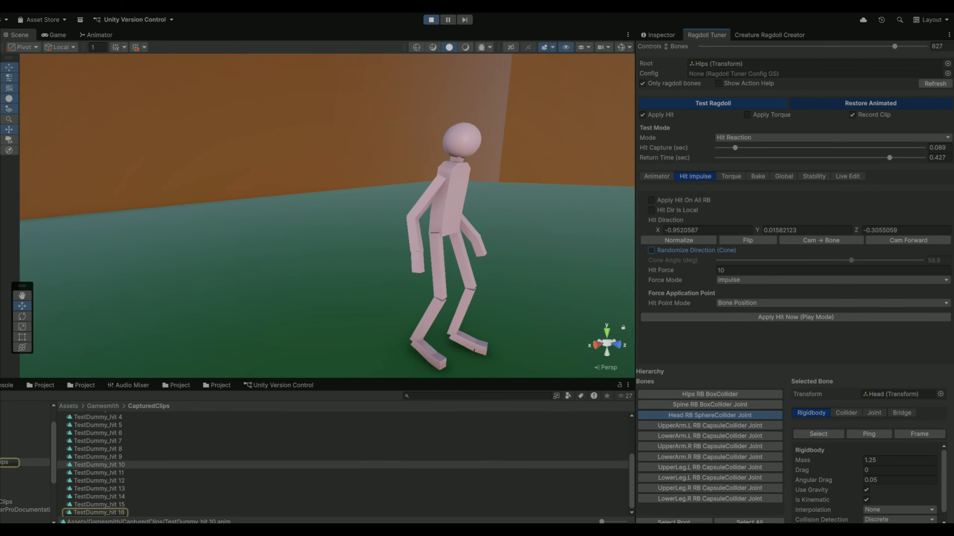
Record more Head hit reactions with the camera-to-bone hit direction taken from the dummy's opposite side and again from the first side
right_click_drag(413, 211, 225, 209)
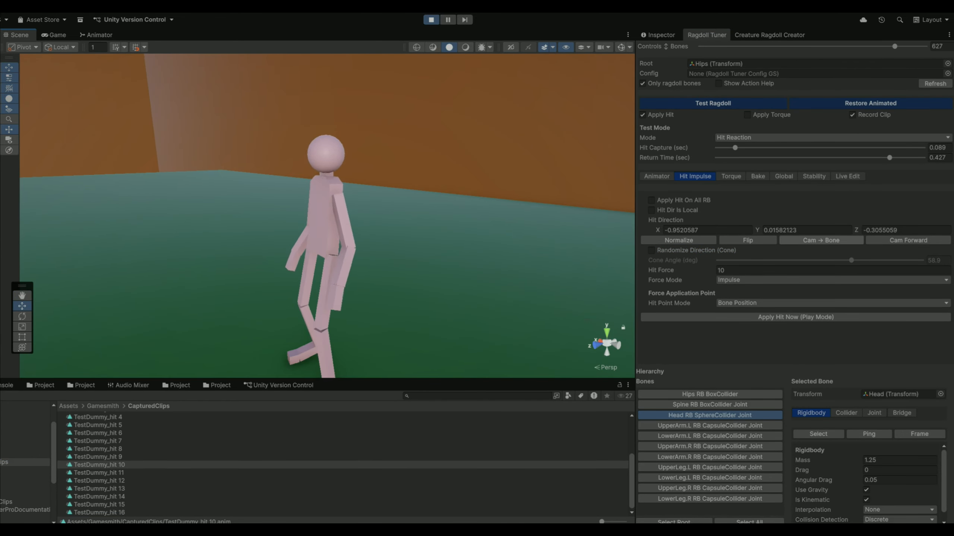
left_click(820, 240)
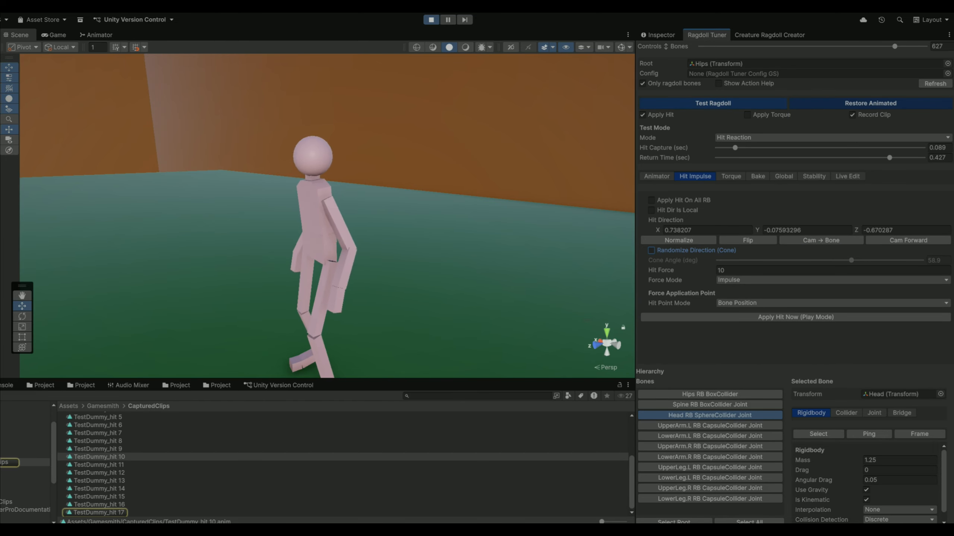
right_click_drag(327, 216, 380, 216)
left_click_drag(379, 216, 511, 214, "alt")
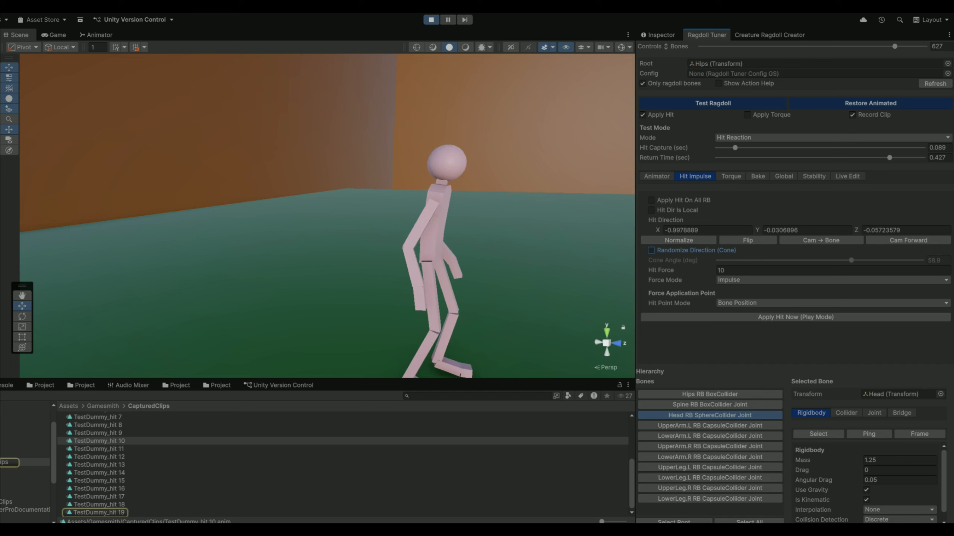
Play back the captured clips TestDummy_hit 15 and TestDummy_hit 16 in the animation preview
key("ctrl+3")
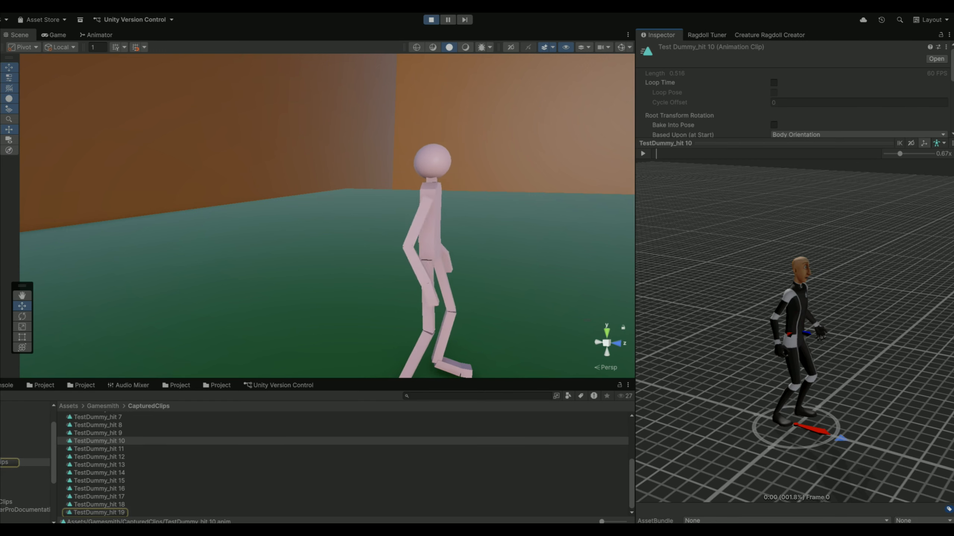
left_click(99, 481)
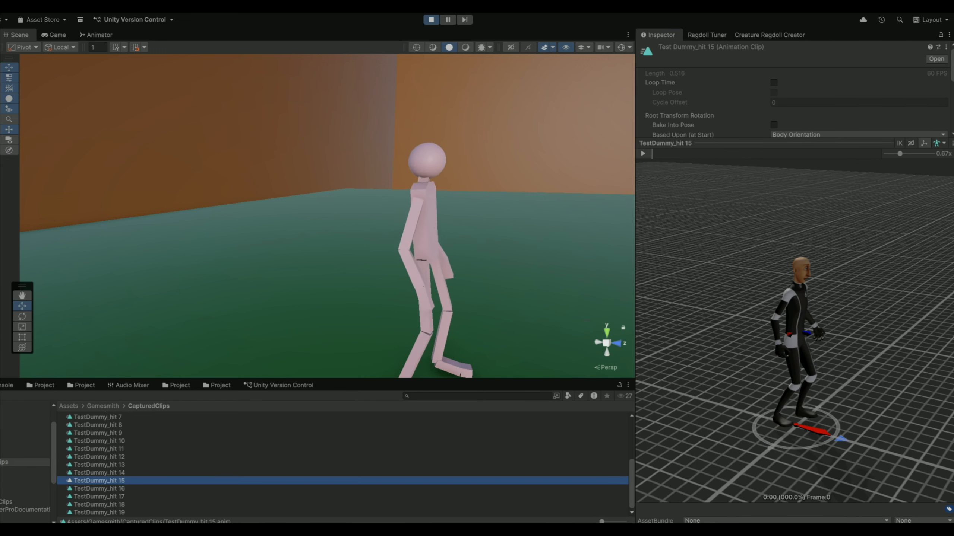
left_click(643, 153)
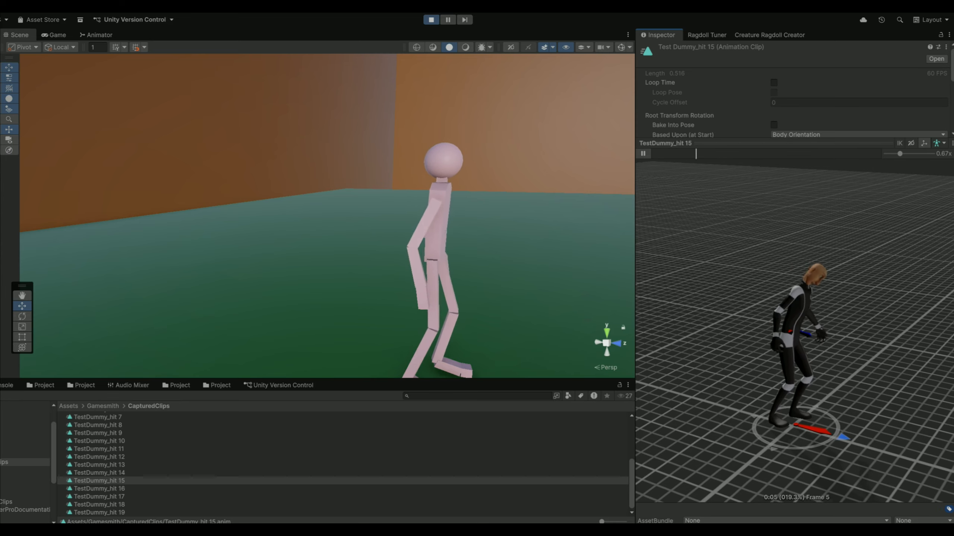
key("space")
left_click(99, 489)
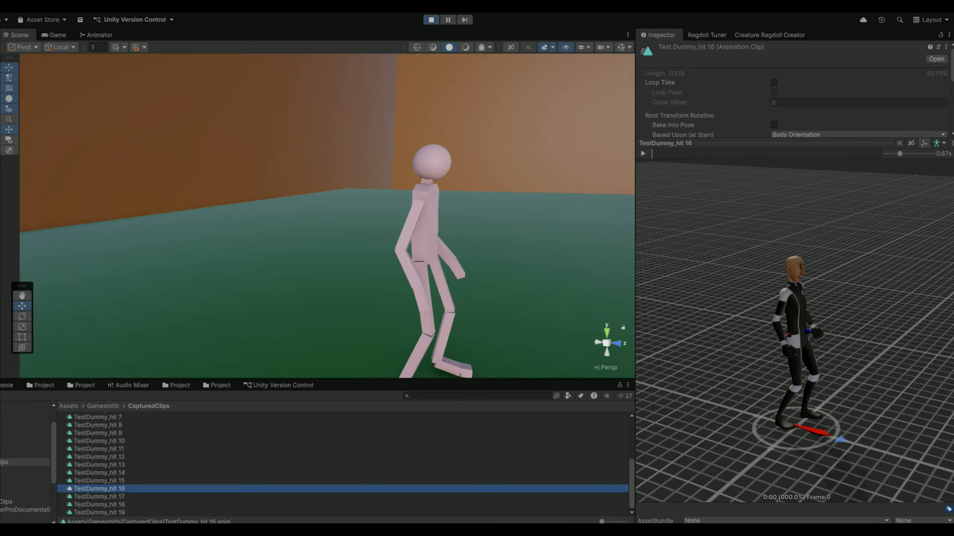
left_click(642, 153)
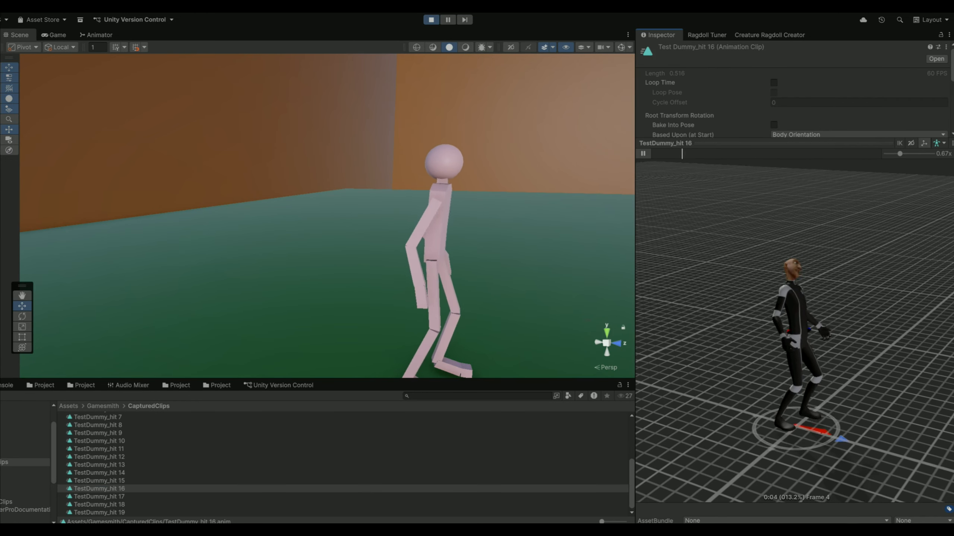
key("space")
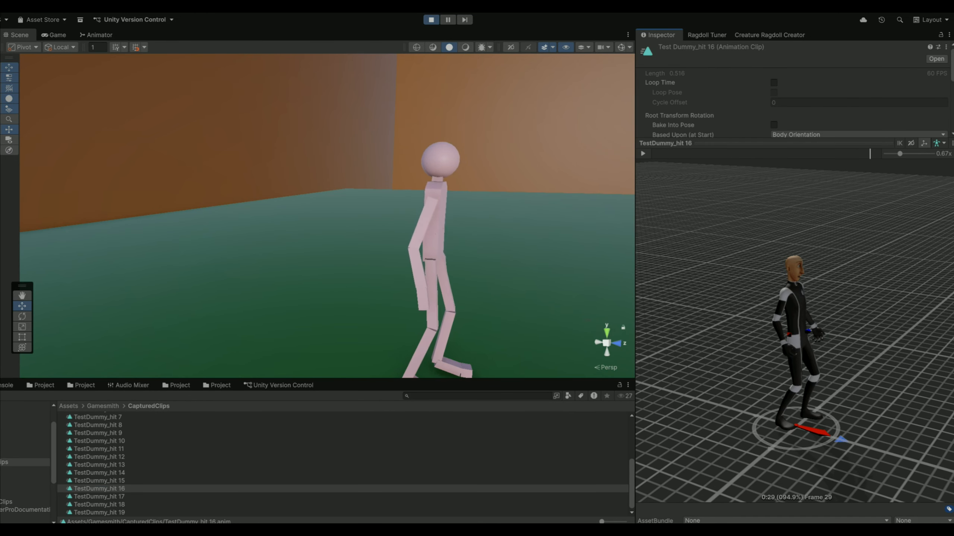
Play back the captured clips TestDummy_hit 17, TestDummy_hit 18 and TestDummy_hit 19 in the animation preview
left_click(99, 496)
left_click(643, 153)
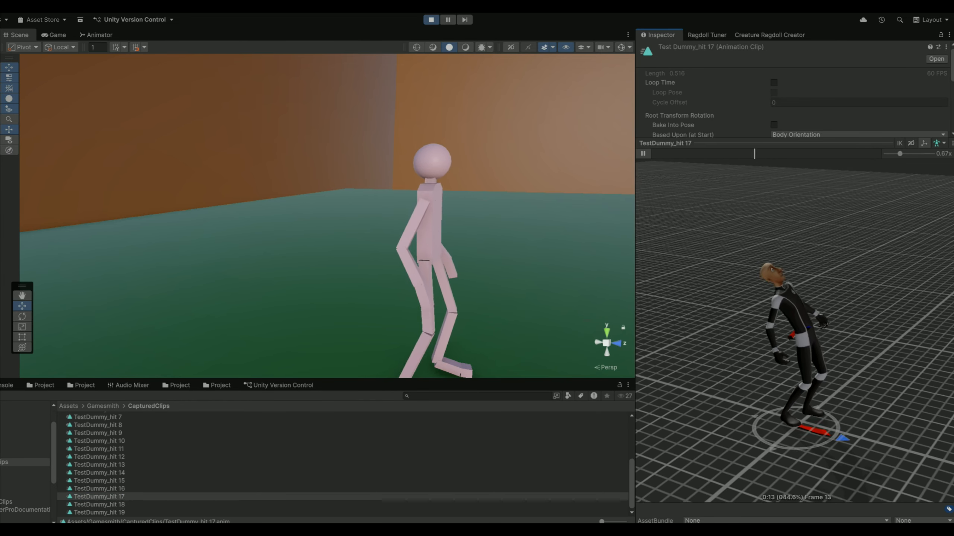
key("space")
left_click(98, 504)
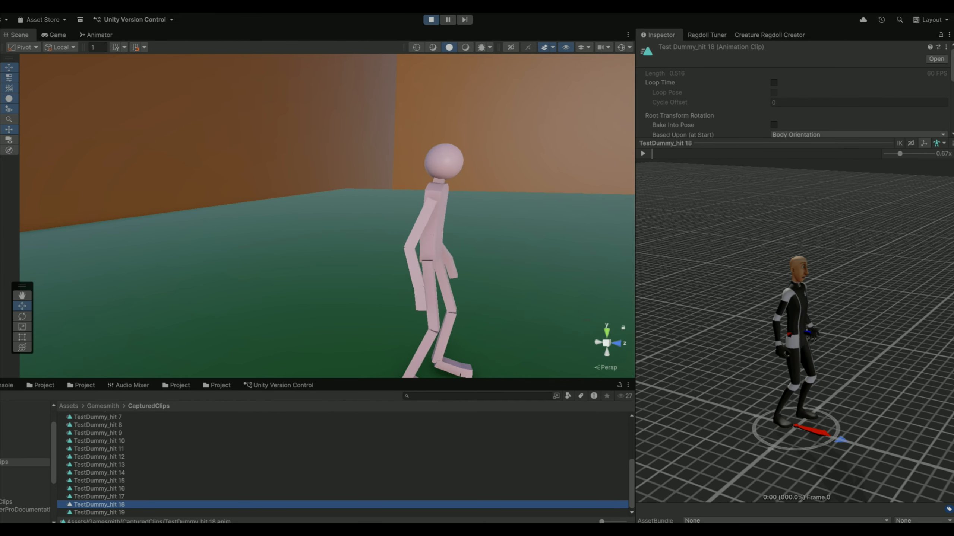
left_click(642, 153)
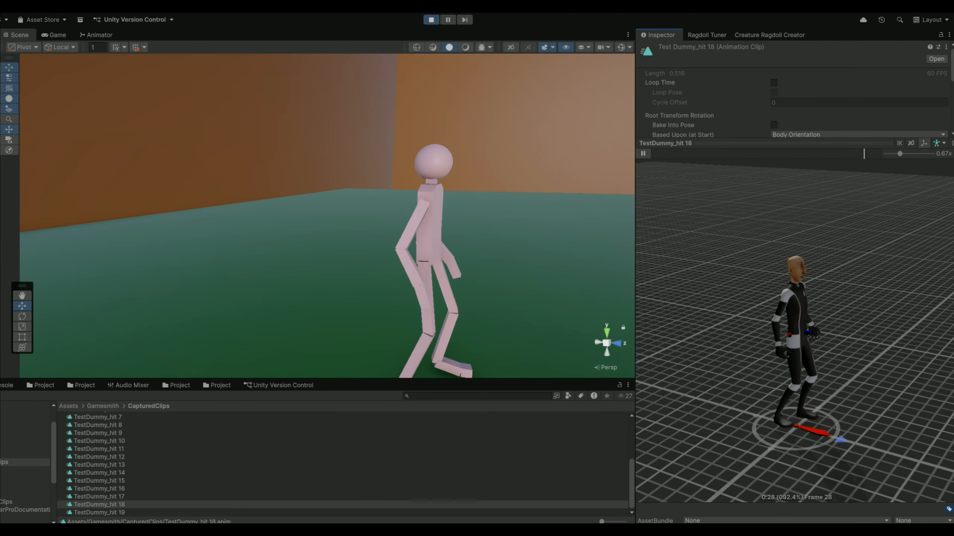
left_click(642, 153)
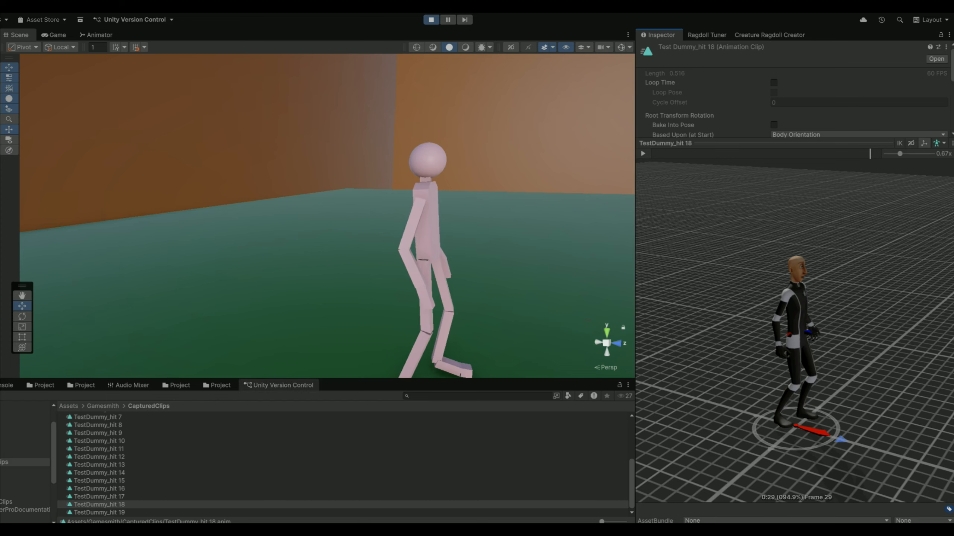
left_click(99, 512)
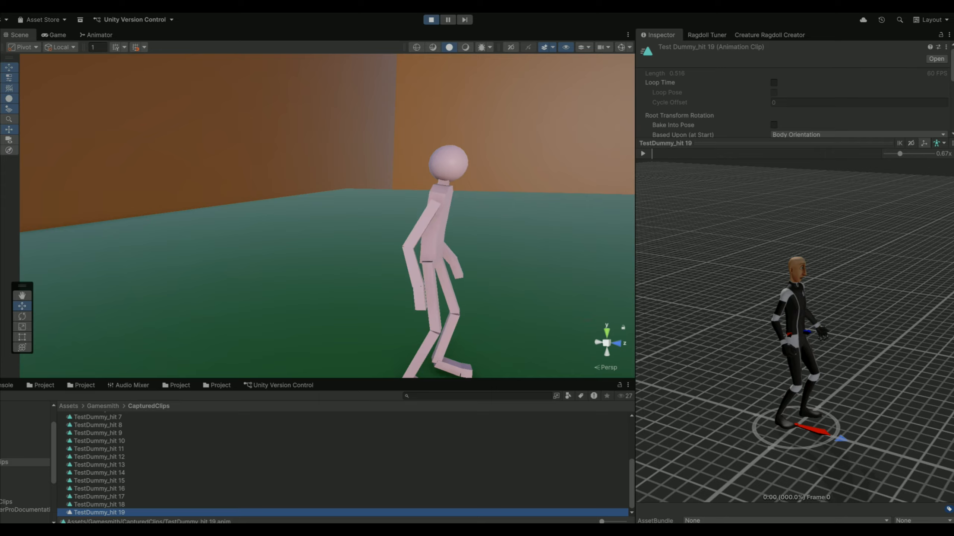
left_click(643, 154)
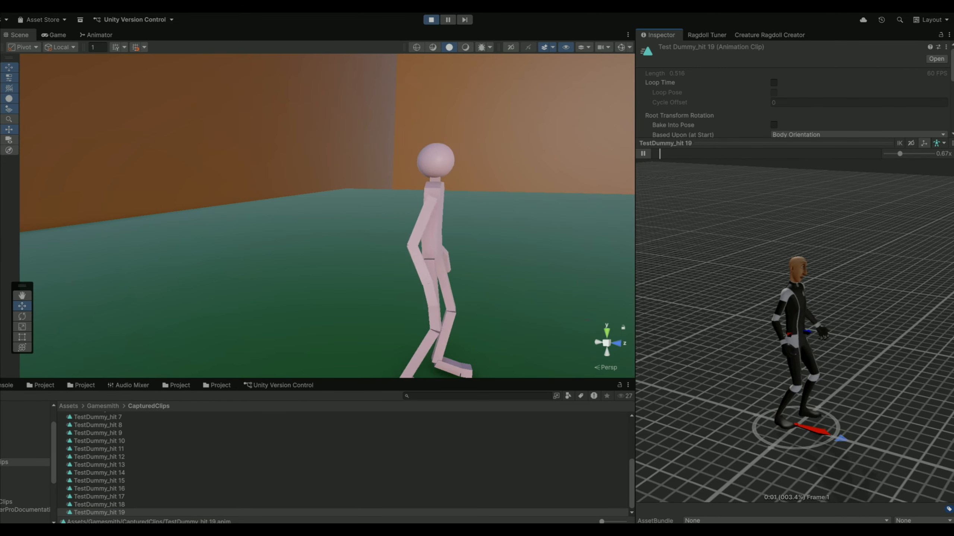
Set the hit direction to the camera's forward direction in a front view and record hit reactions on the Spine and Hips bones
left_click(707, 35)
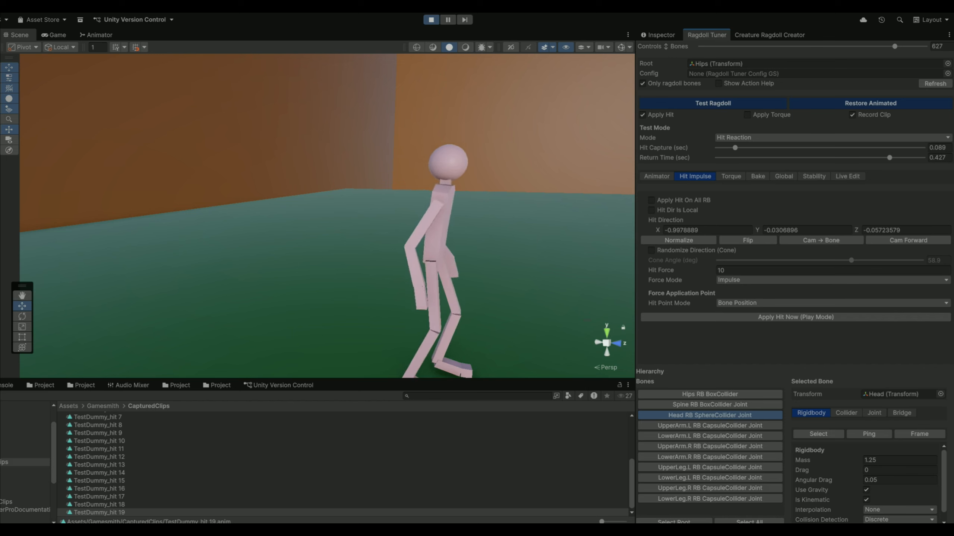
left_click_drag(488, 225, 221, 226, "alt")
left_click(908, 240)
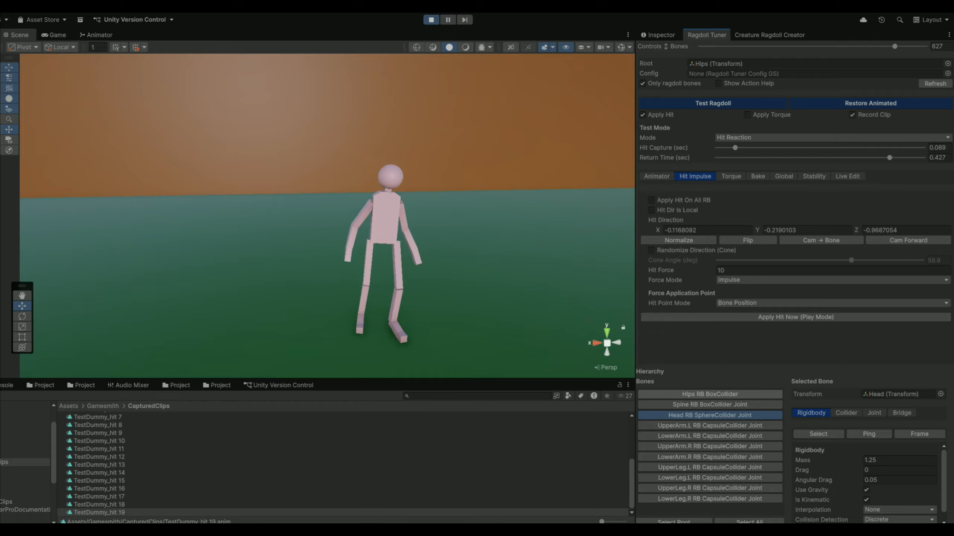
left_click(710, 404)
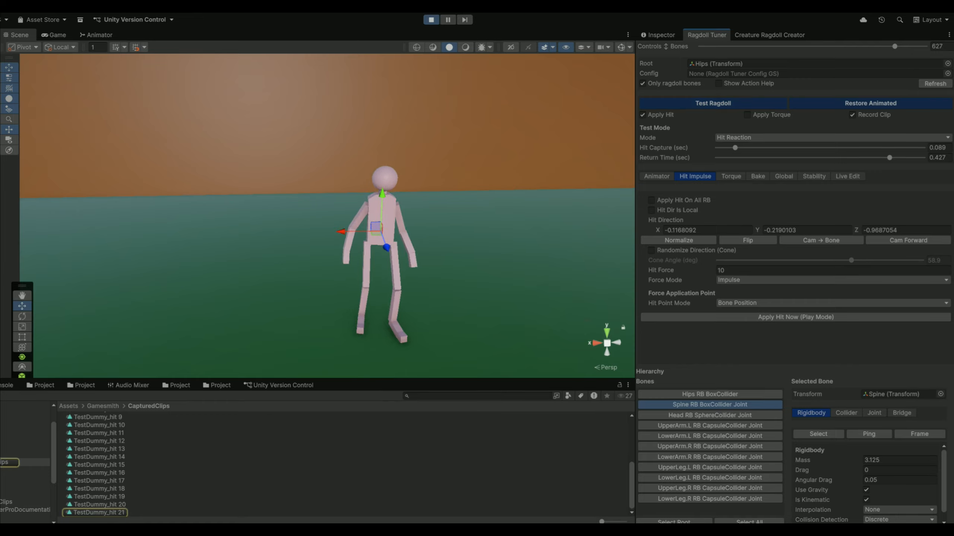
left_click(710, 394)
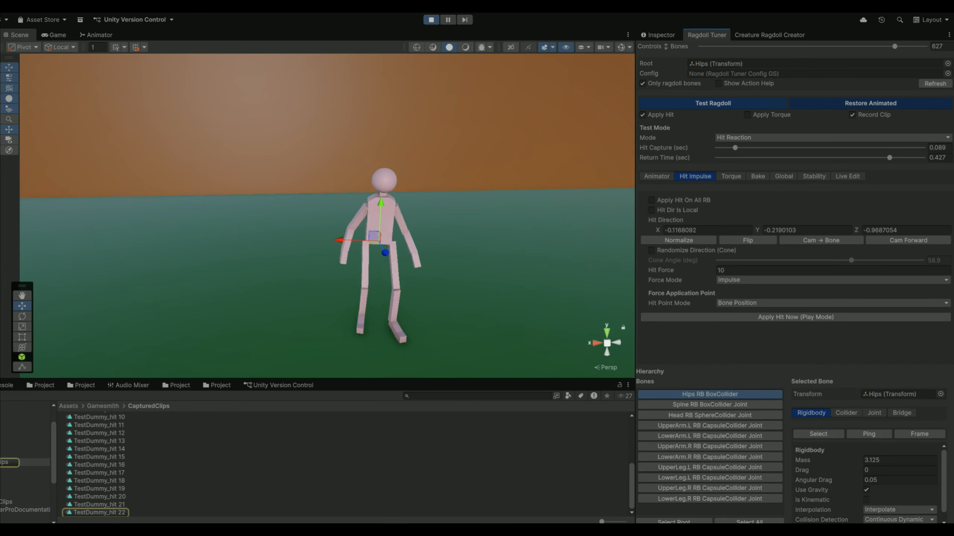
Record hit reactions on the UpperArm.L, UpperArm.R, UpperLeg.L and UpperLeg.R bones with the same hit direction
left_click(709, 425)
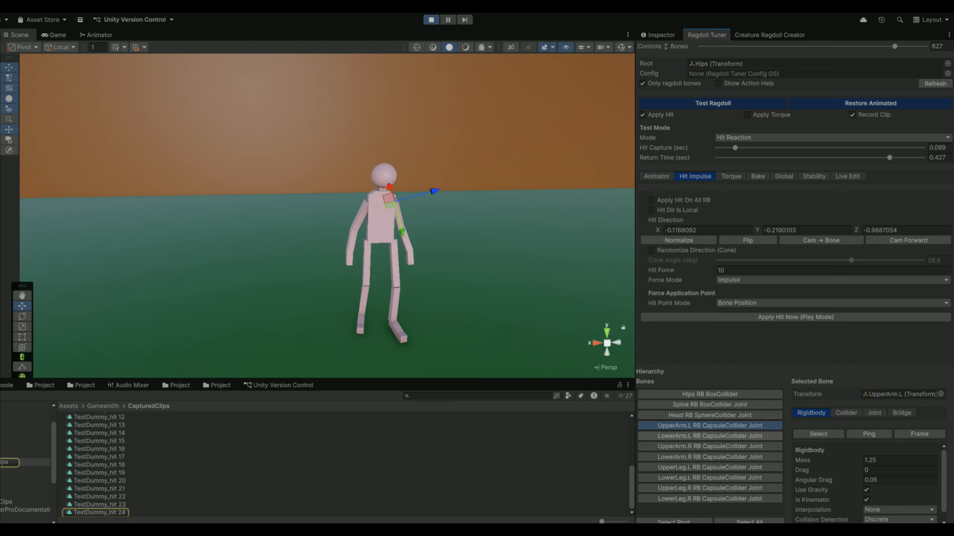
left_click(709, 446)
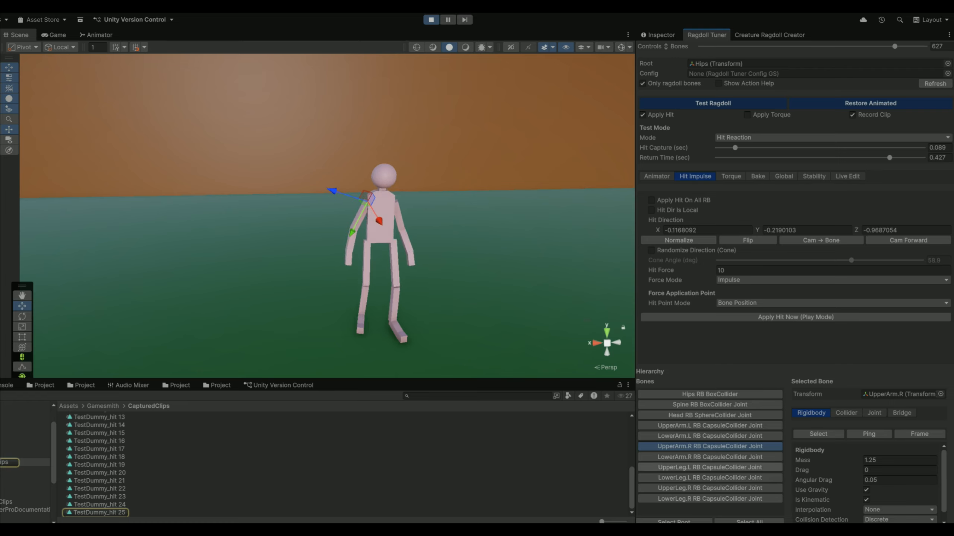
left_click(710, 468)
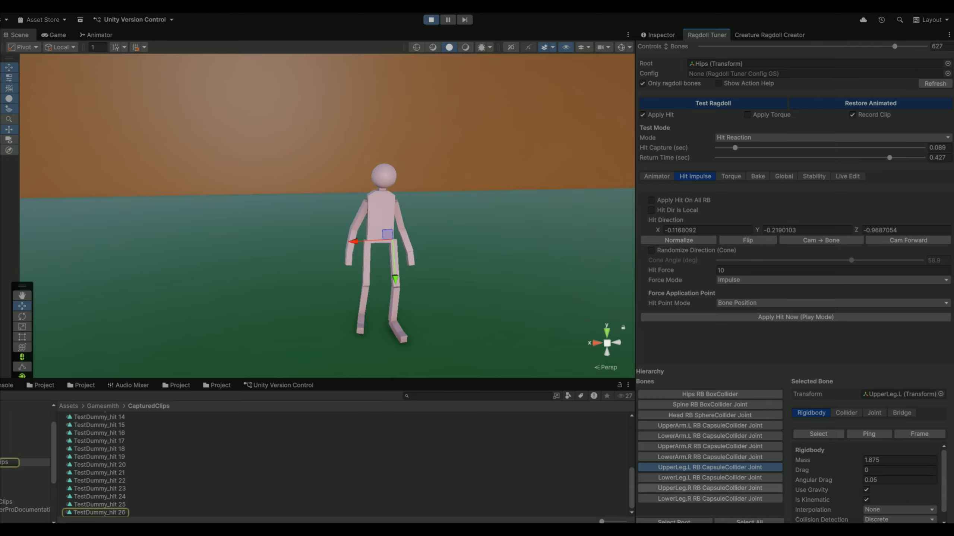
left_click(710, 488)
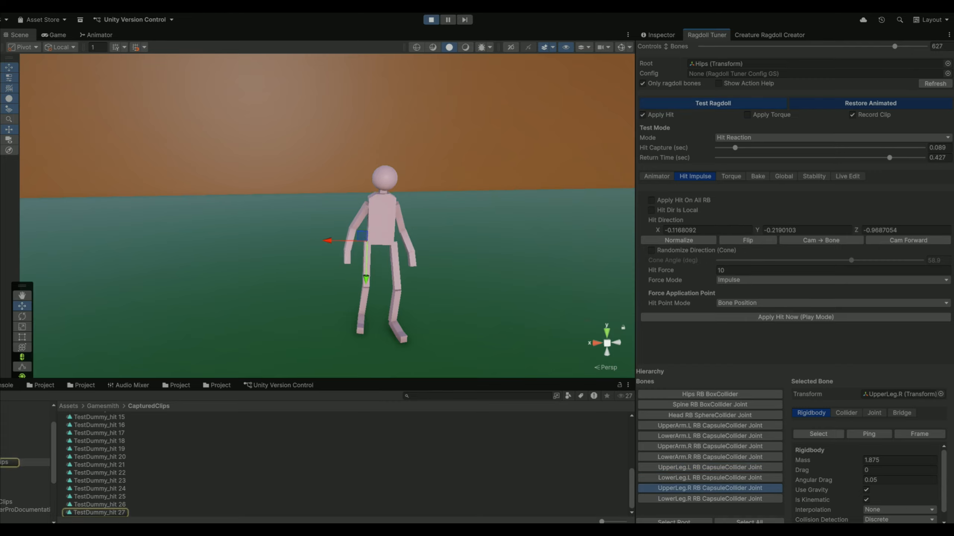
Slow the animation preview to 0.32x and play back the captured clips TestDummy_hit 27 and TestDummy_hit 26
left_click(657, 35)
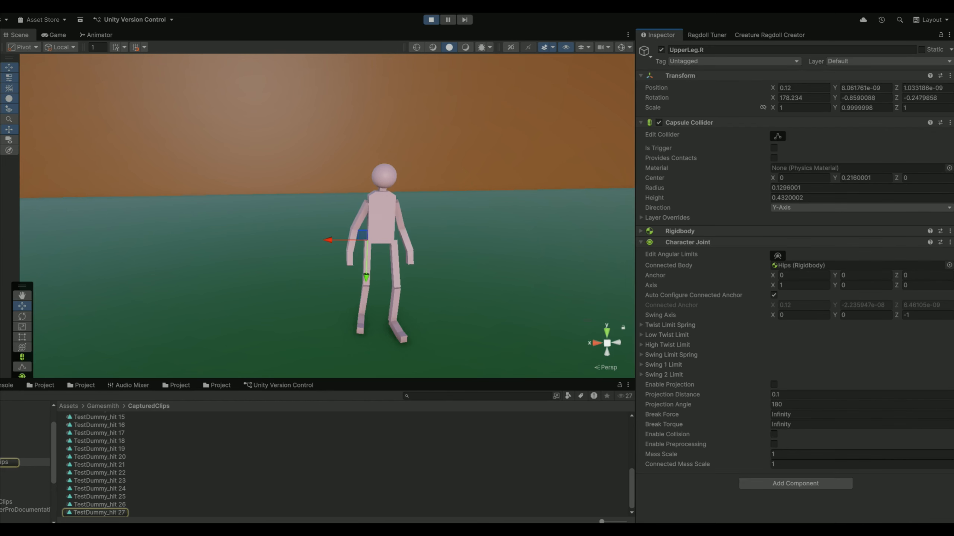
left_click(99, 512)
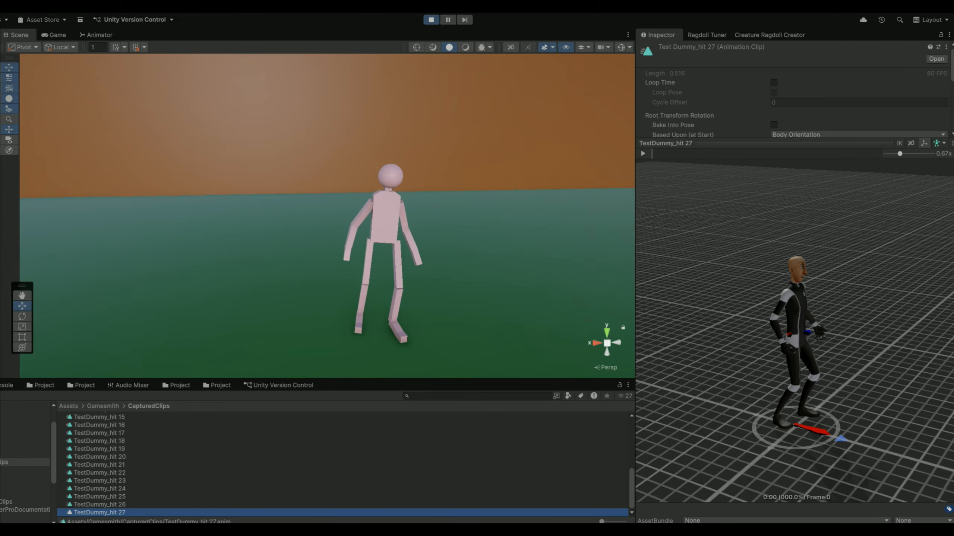
left_click_drag(900, 153, 891, 154)
left_click_drag(644, 320, 587, 320)
left_click(643, 154)
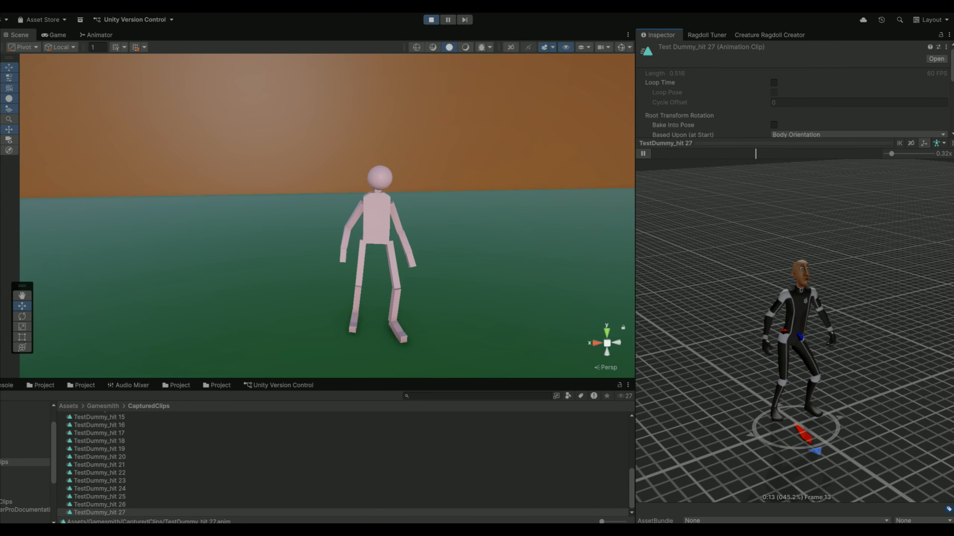
left_click(99, 504)
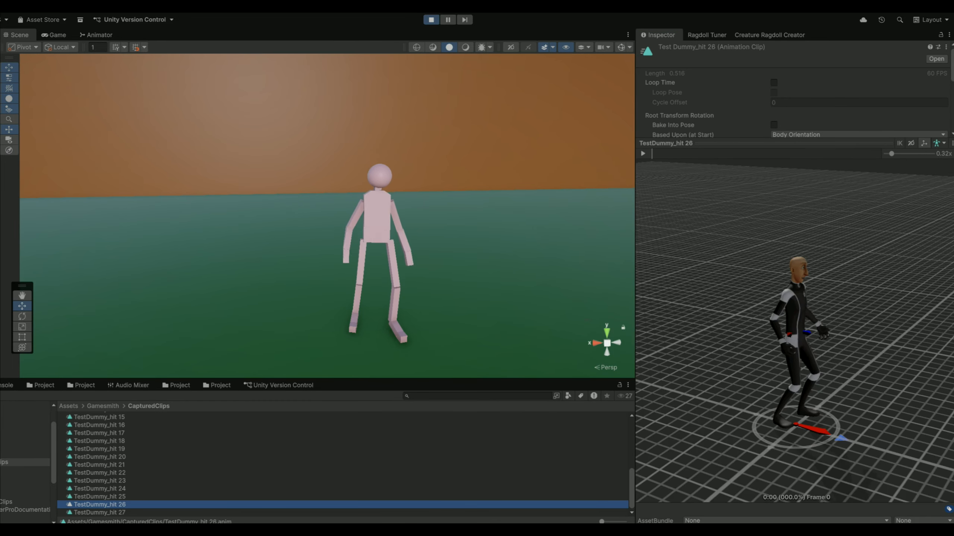
left_click(643, 153)
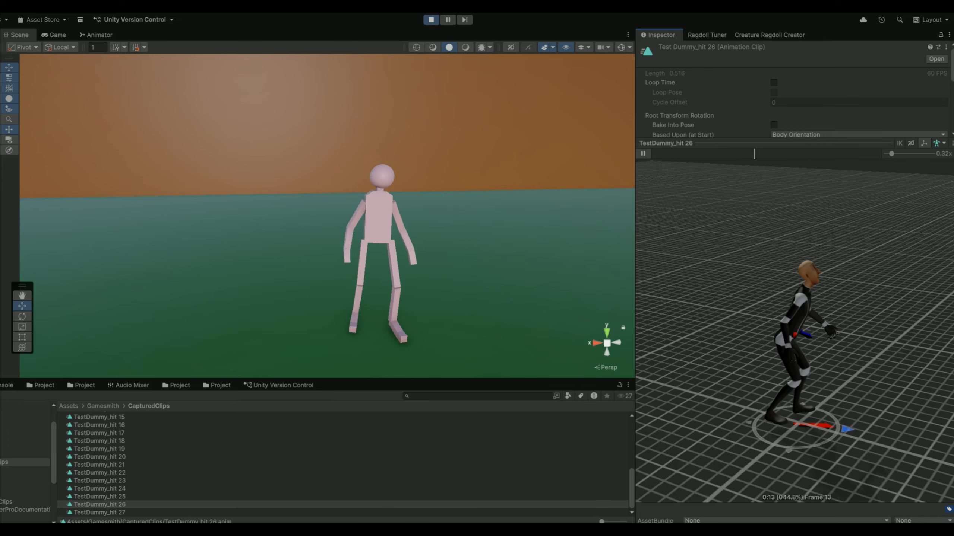
Play back the captured clips TestDummy_hit 25 and TestDummy_hit 24 in the animation preview
left_click(99, 496)
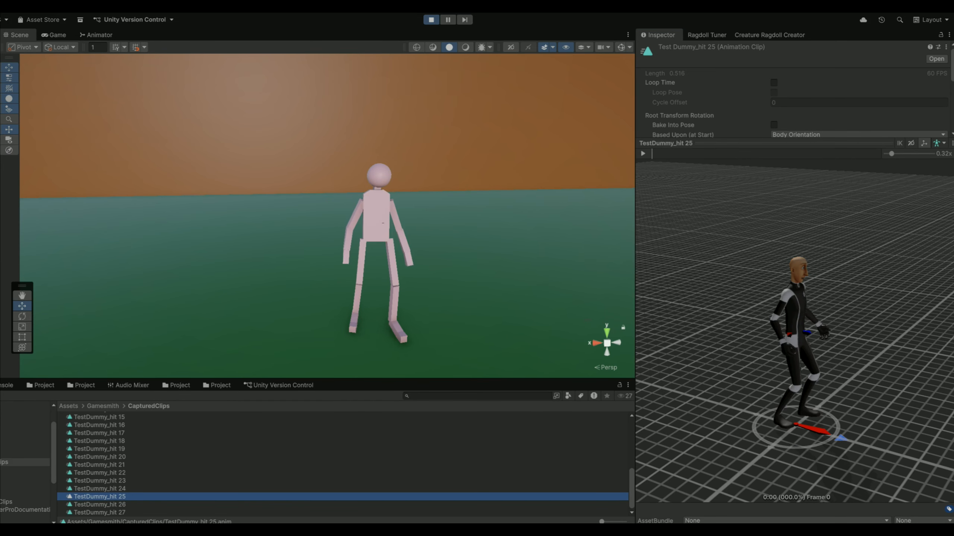
left_click(642, 153)
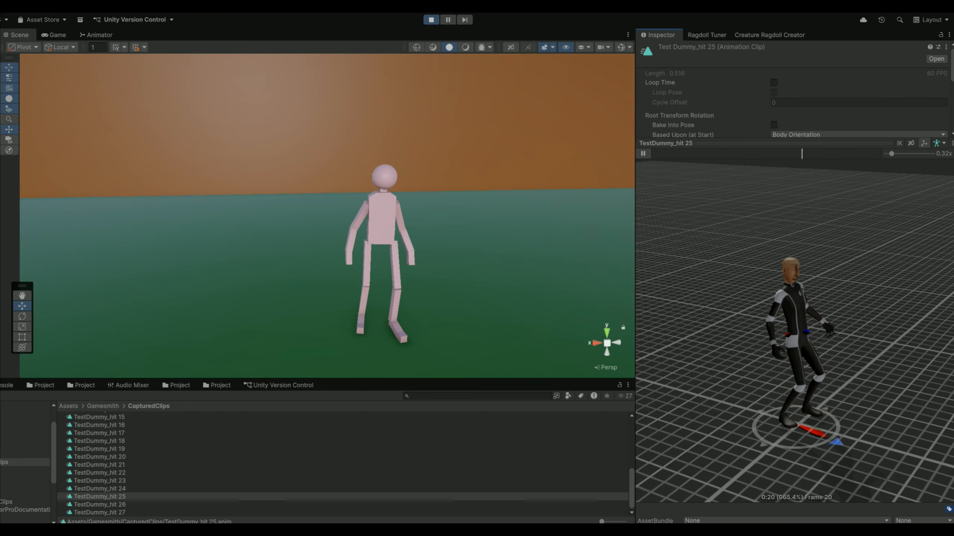
key("space")
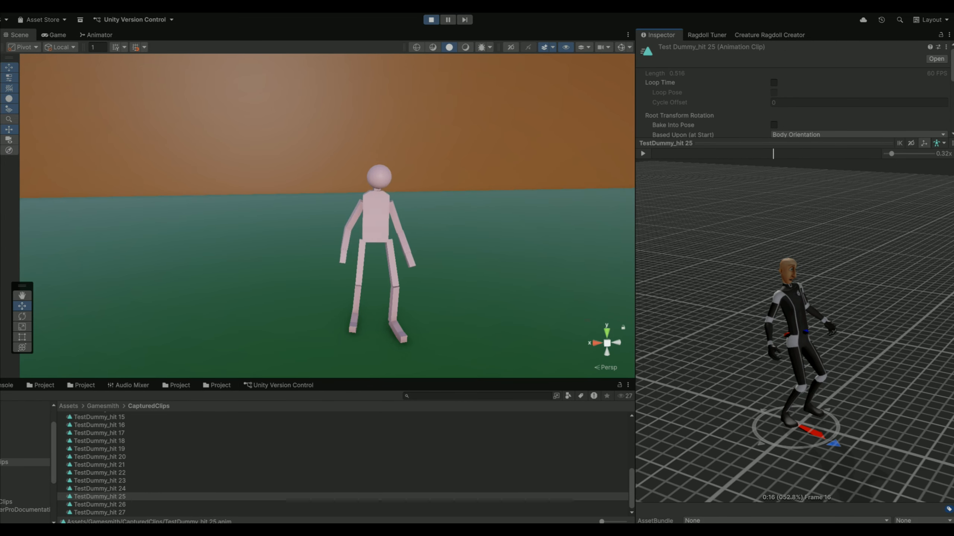
left_click(99, 489)
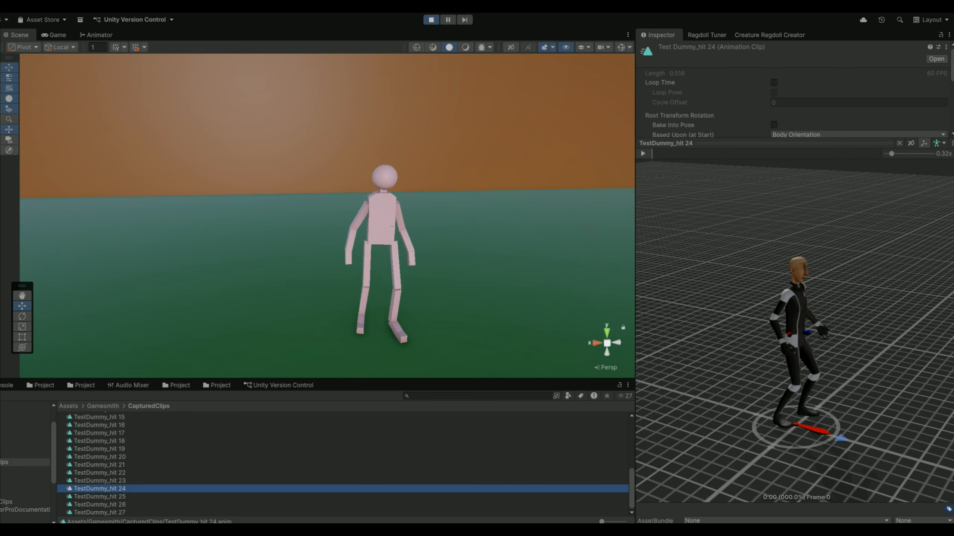
left_click(643, 153)
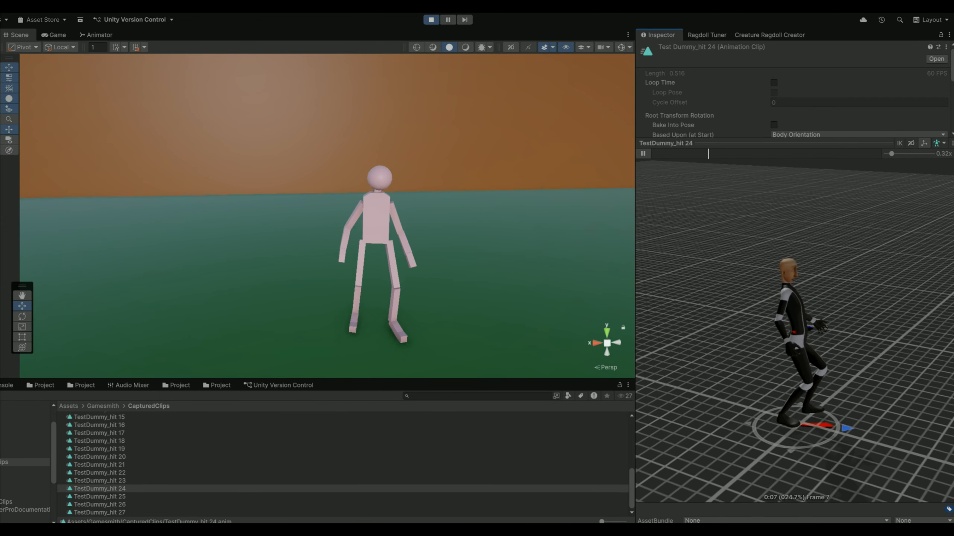
left_click(642, 154)
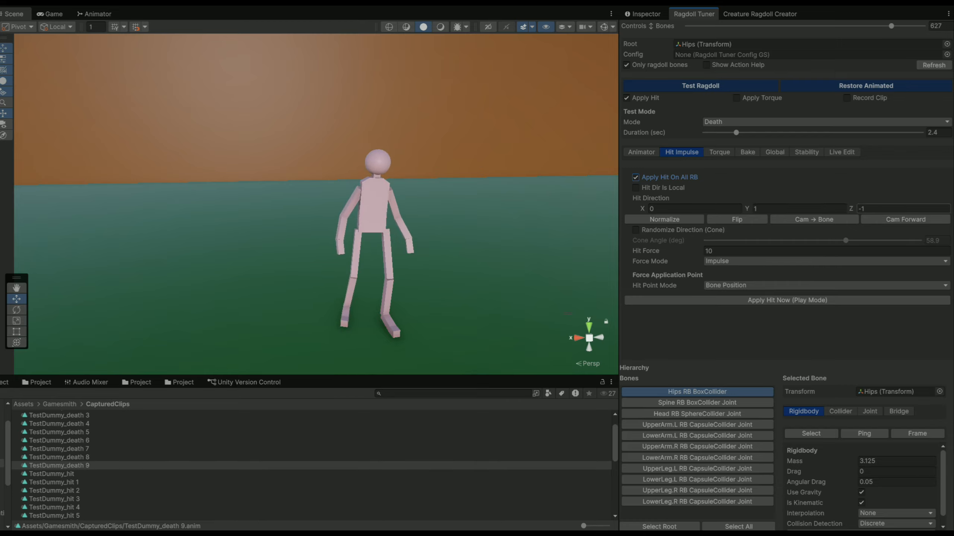
Test the ragdoll death with the hit applied on all rigidbodies, trying Hit Force values of 55 and 5 before resetting it to 10
left_click(700, 86)
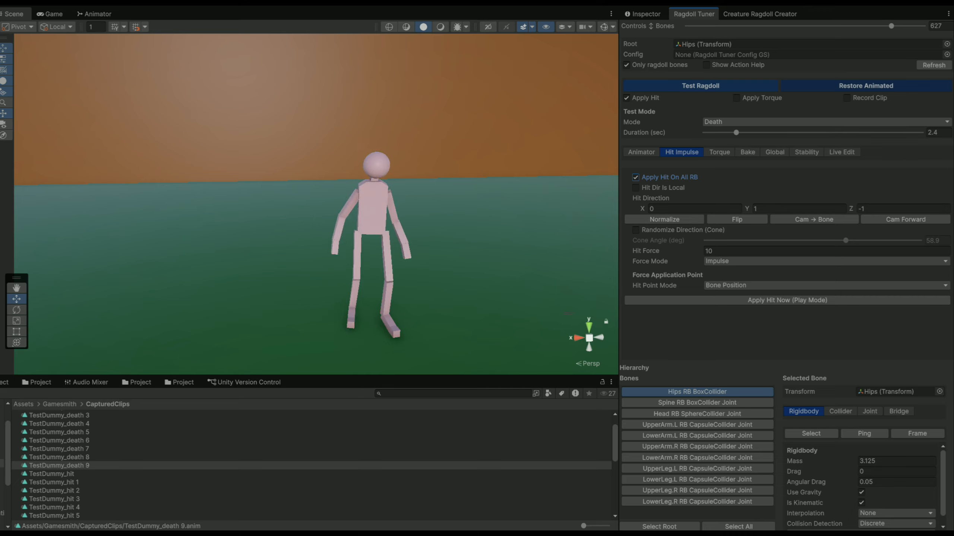
left_click(700, 86)
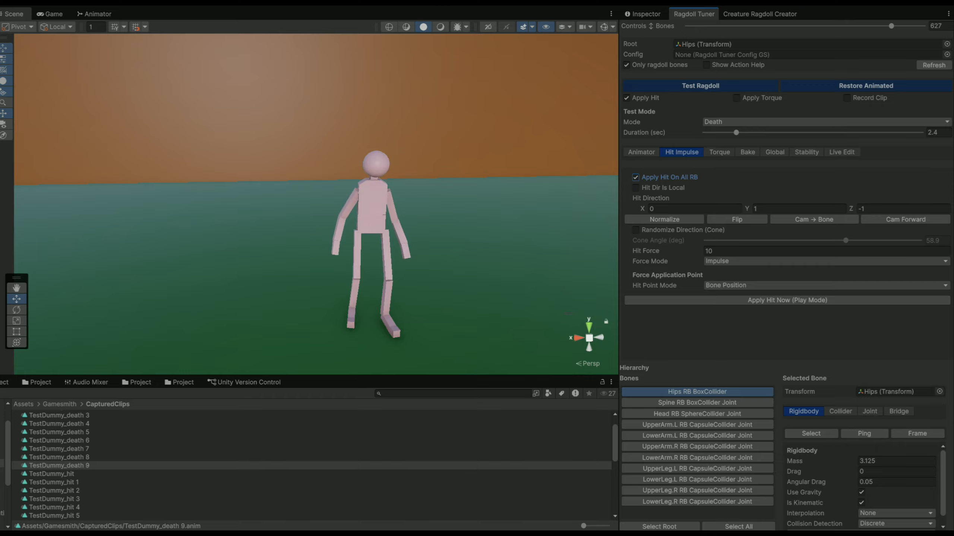
left_click(842, 253)
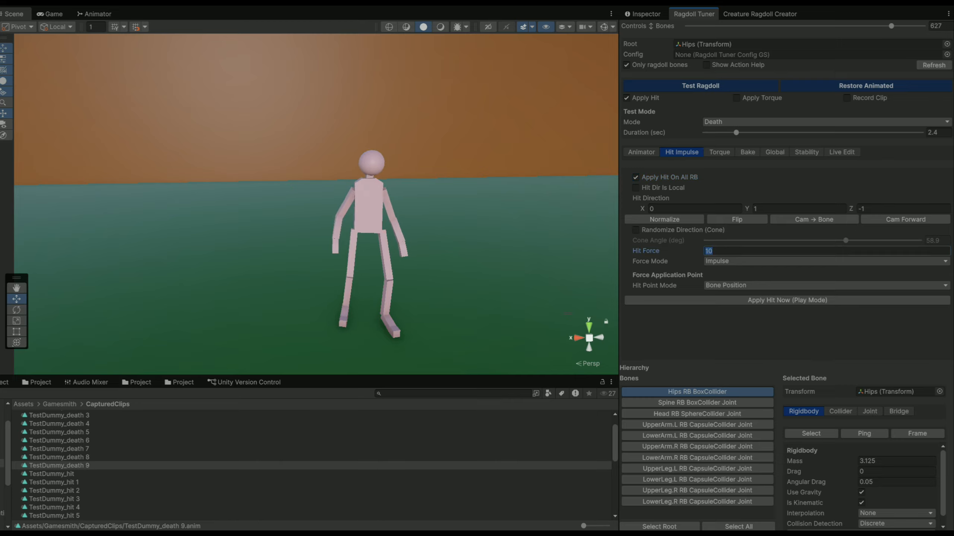
type("55")
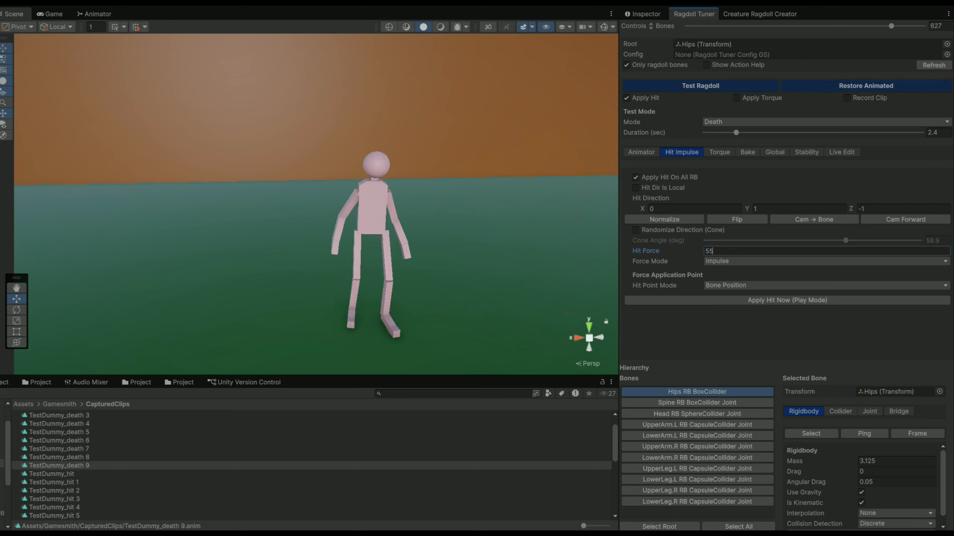
key("ctrl+a")
type("5")
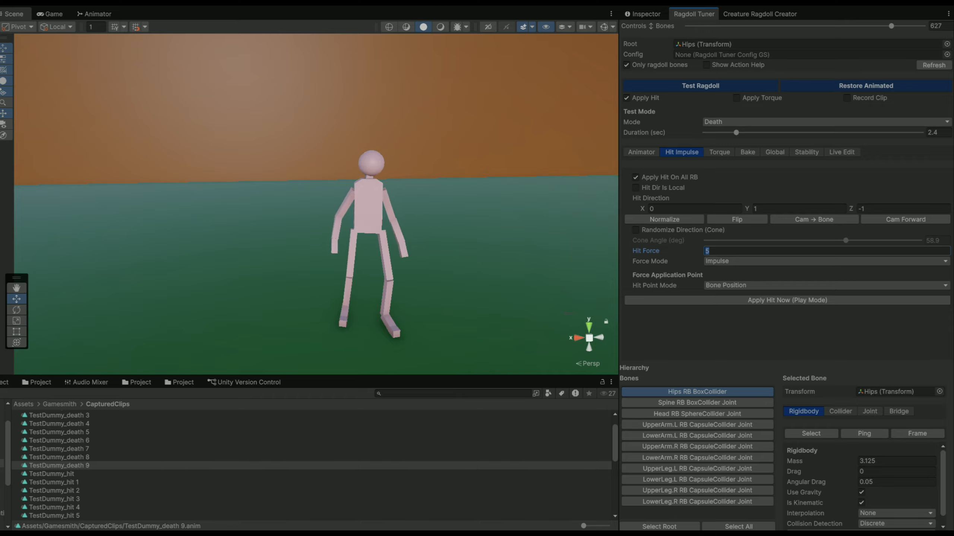
type("0")
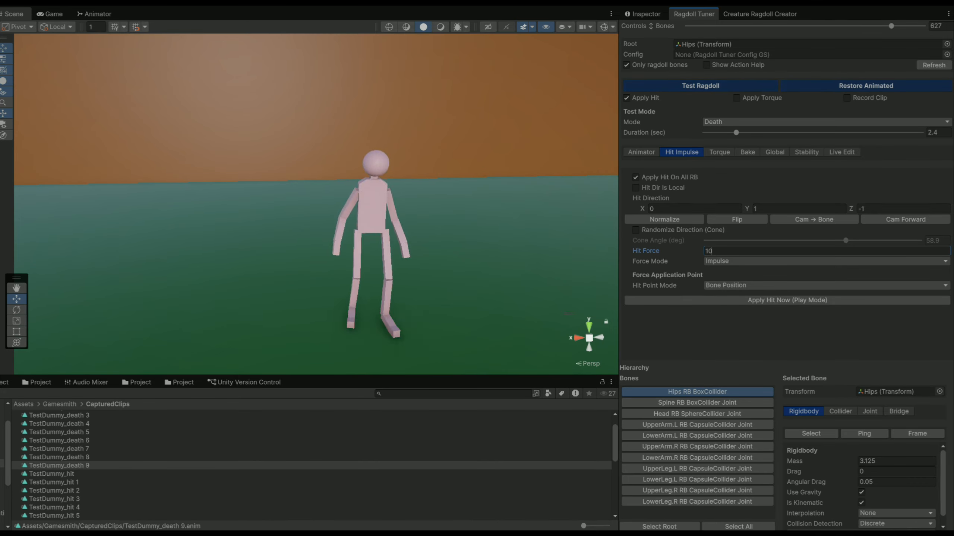
Enable Apply Torque and Record Clip, and record a ragdoll death using the torque axis X 1, Y 0, Z 0
left_click(719, 152)
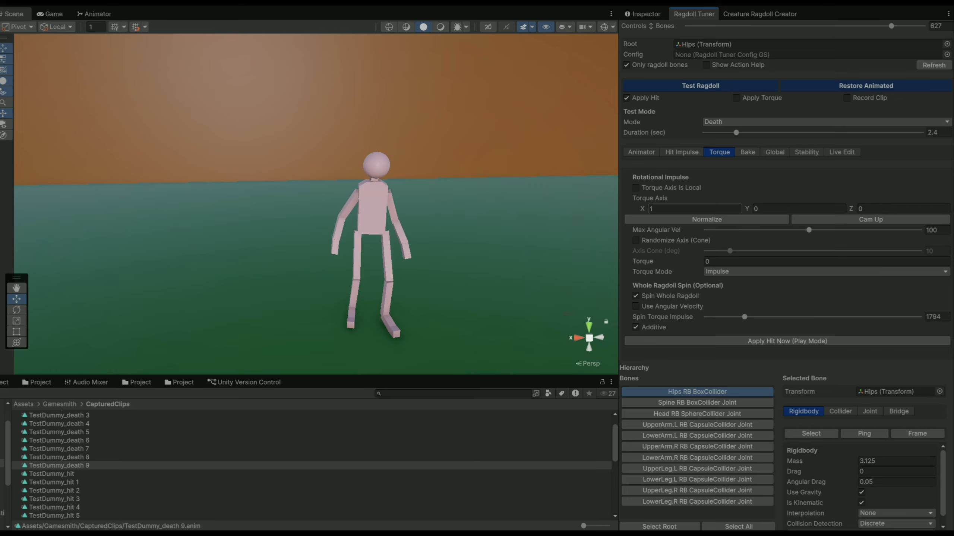
left_click(735, 97)
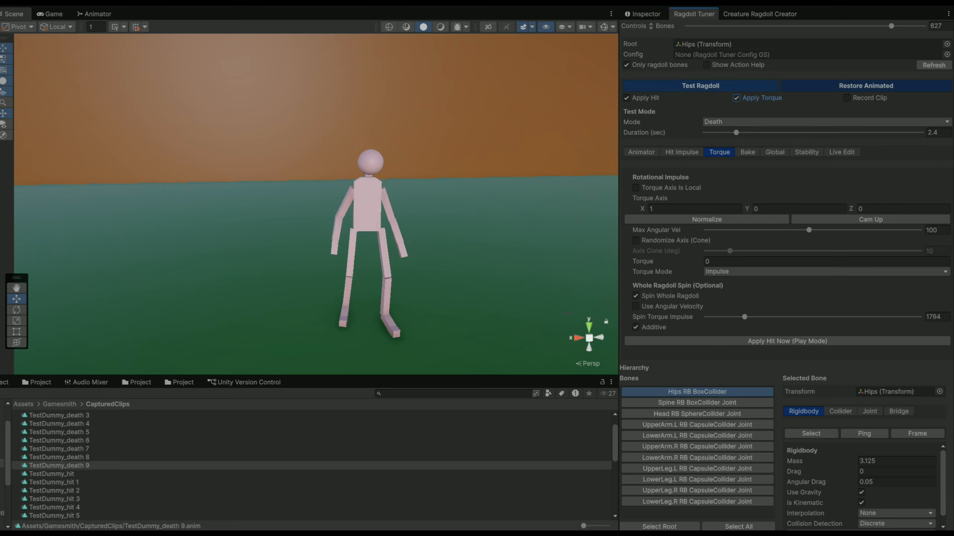
left_click(846, 97)
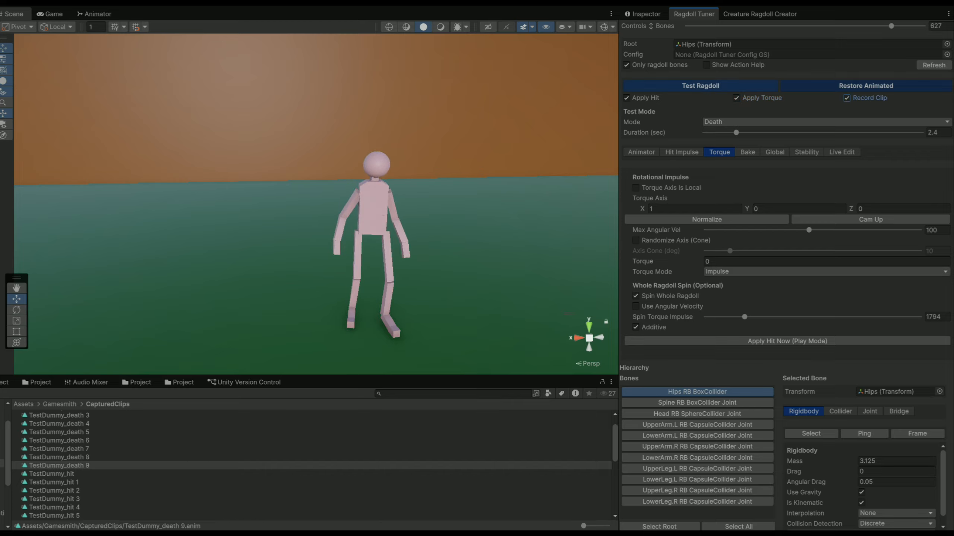
left_click(700, 85)
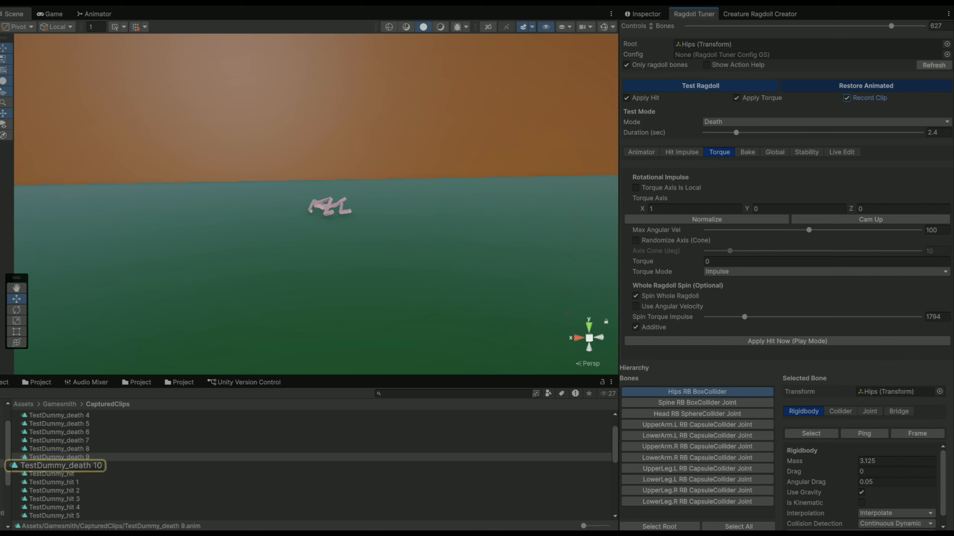
Play back the captured clip TestDummy_death 10 in the animation preview, and return to the Ragdoll Tuner
left_click(60, 465)
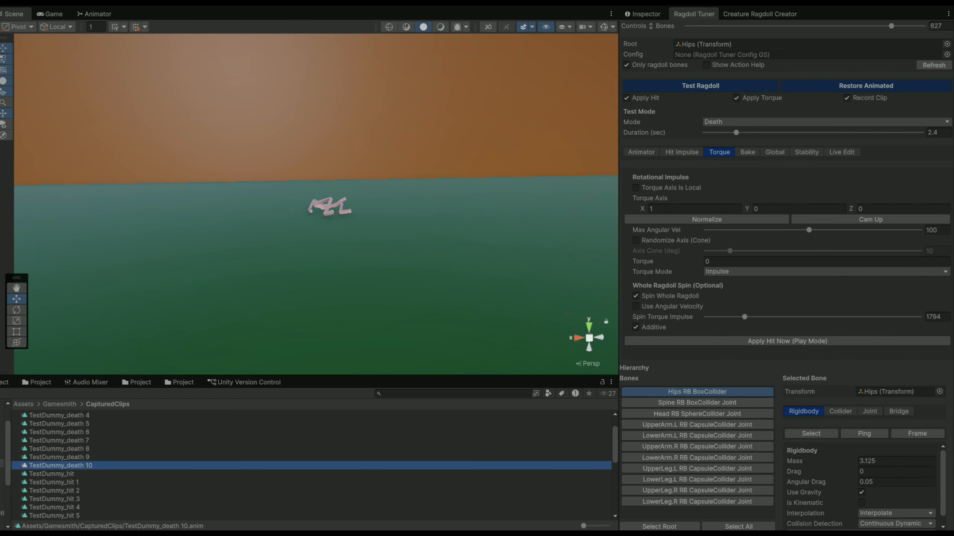
left_click(643, 13)
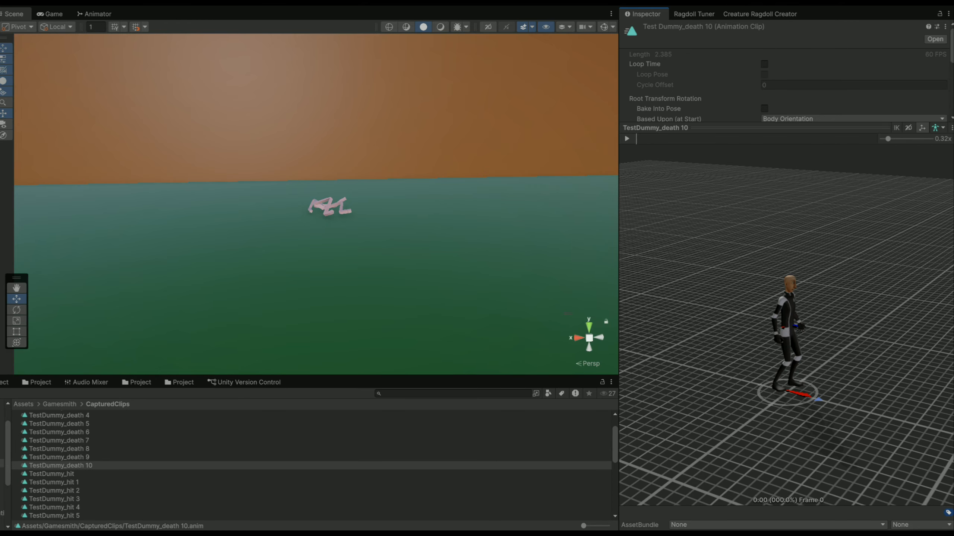
left_click(626, 138)
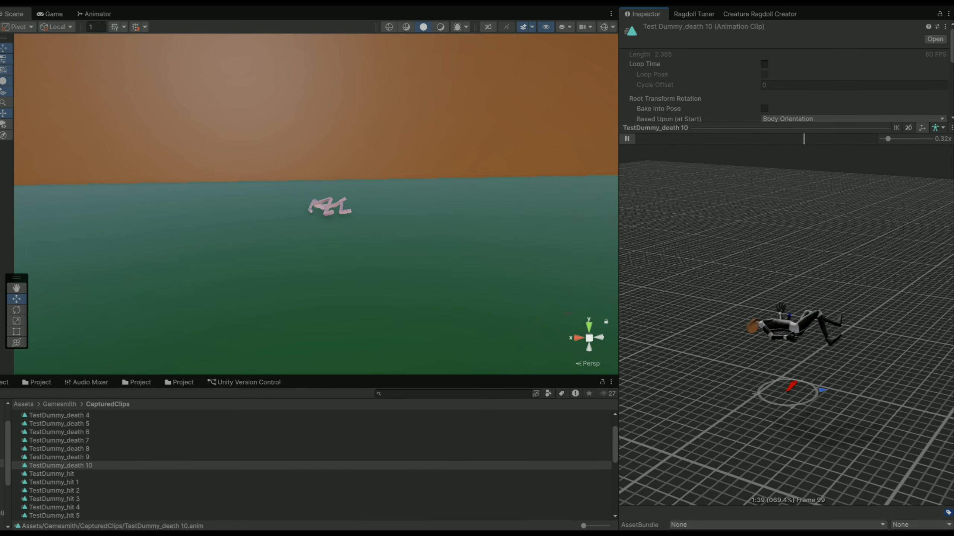
key("space")
left_click(693, 13)
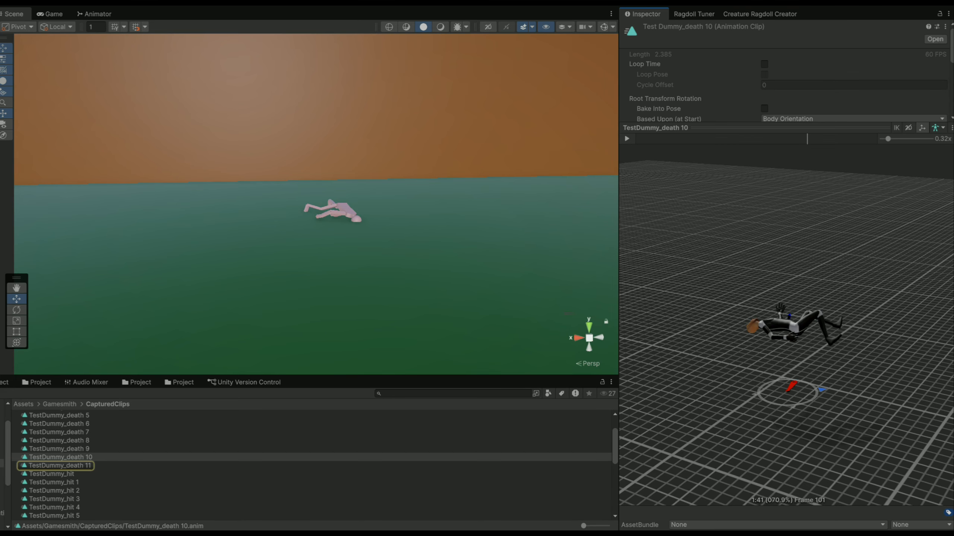
Play back the captured clip TestDummy_death 11 in the animation preview
left_click(51, 474)
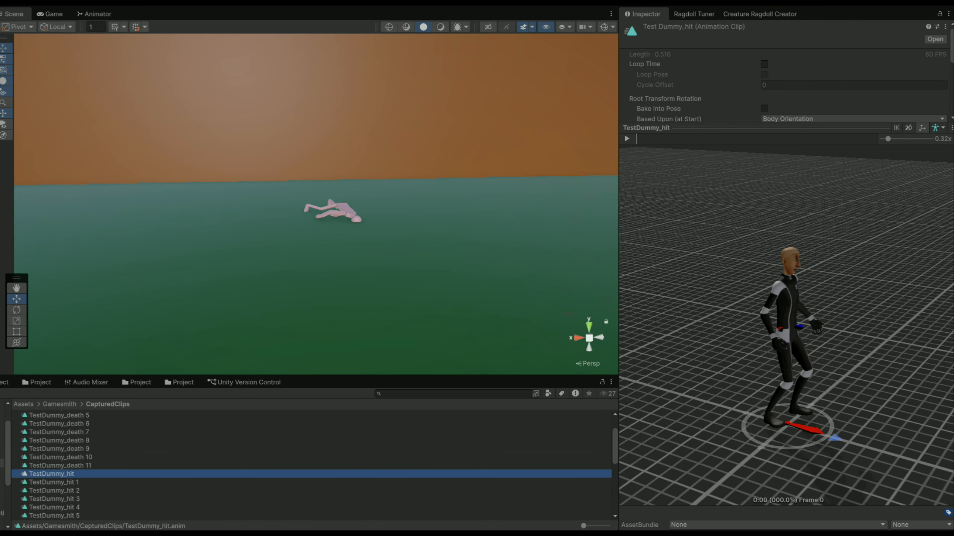
left_click(59, 465)
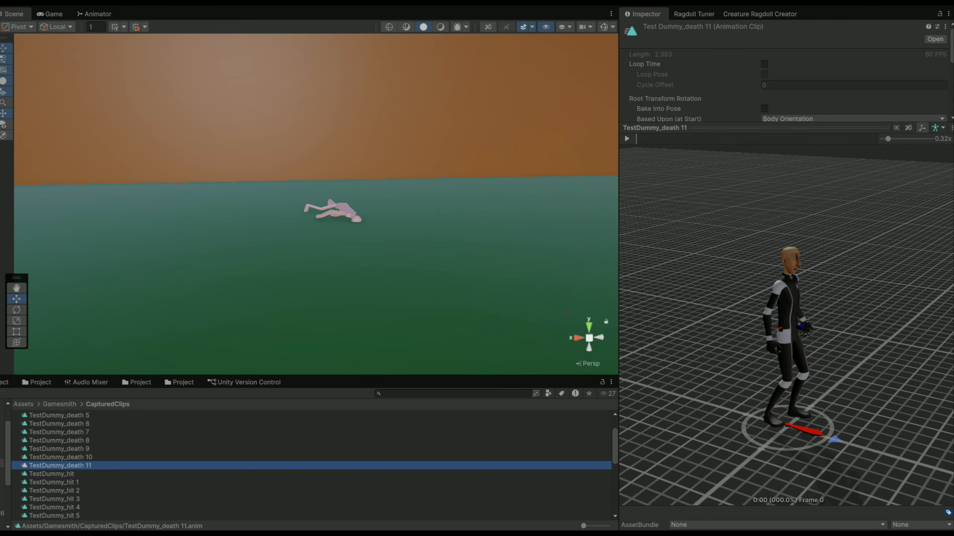
scroll(788, 324, "down", 4)
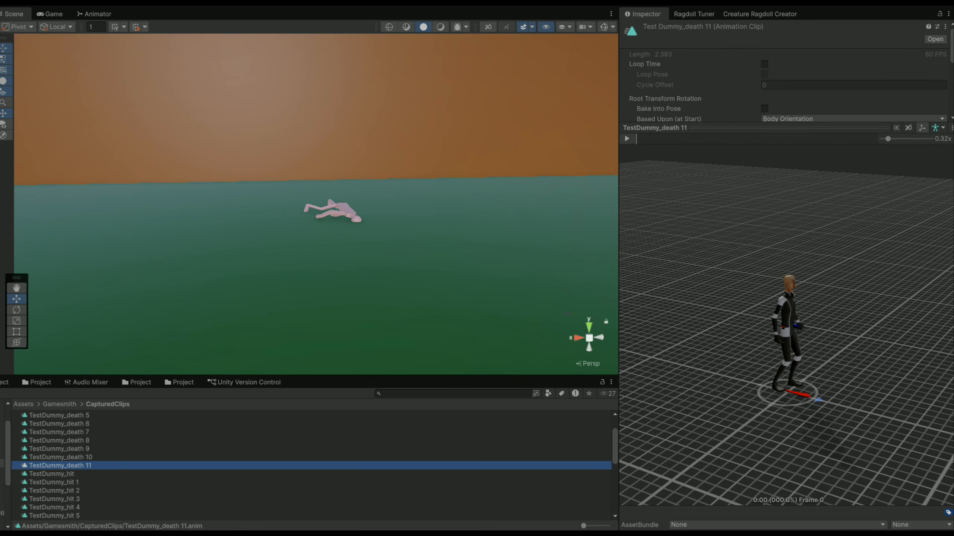
left_click(626, 139)
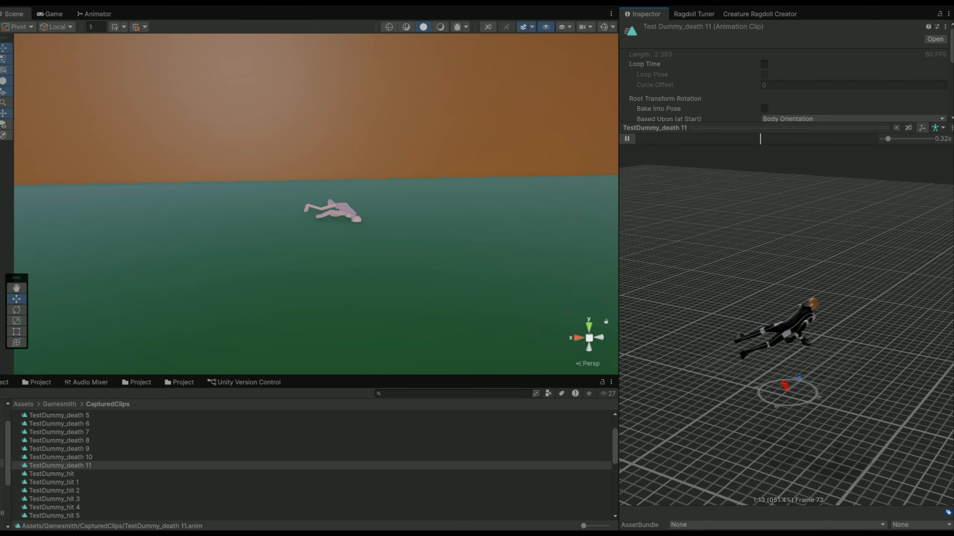
key("space")
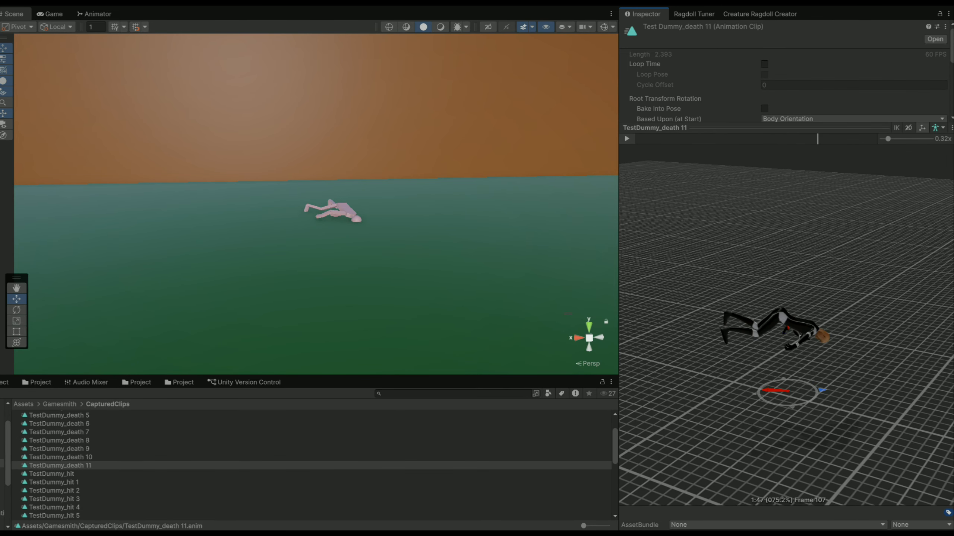
Set the torque axis to X 0, Y 1, restore the animated pose, and record another ragdoll death
left_click(694, 13)
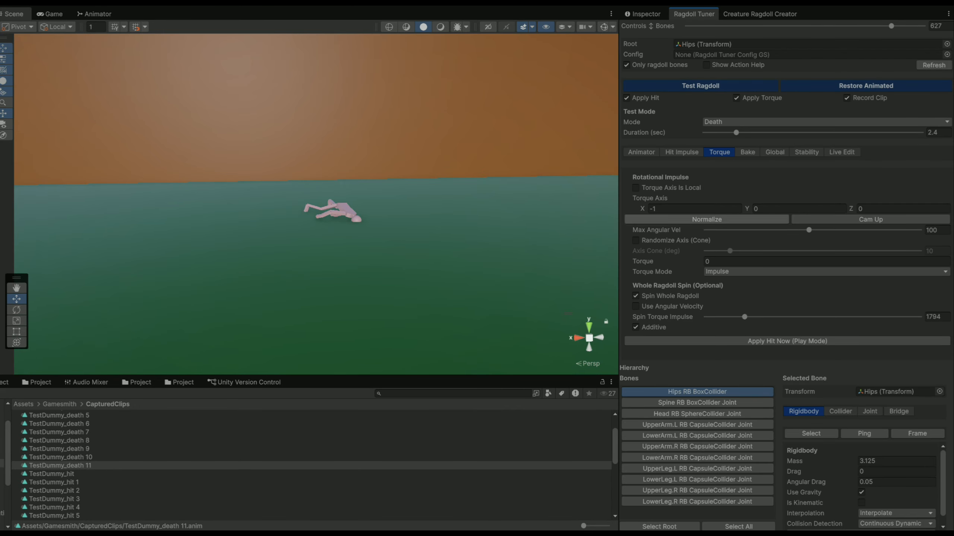
left_click(653, 209)
type("0")
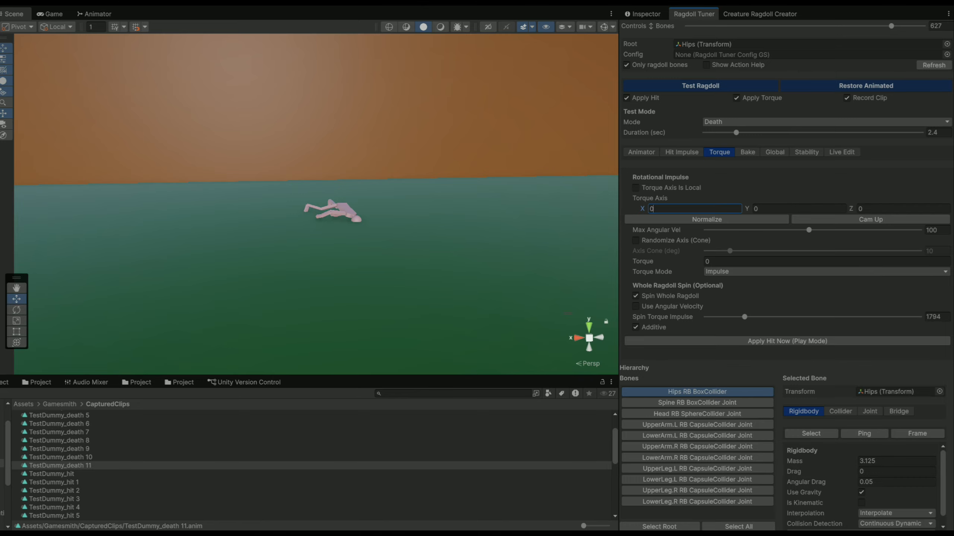
key("Tab")
type("1")
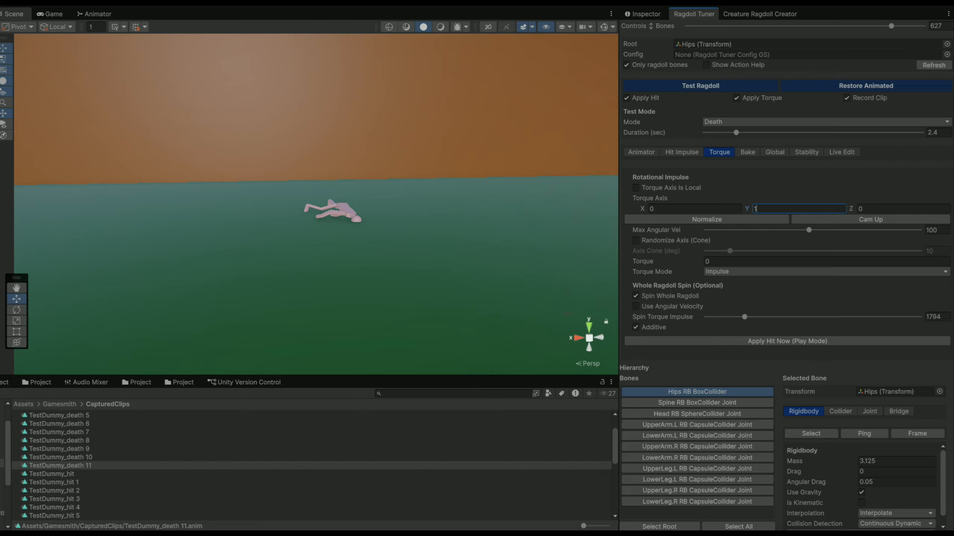
left_click(865, 85)
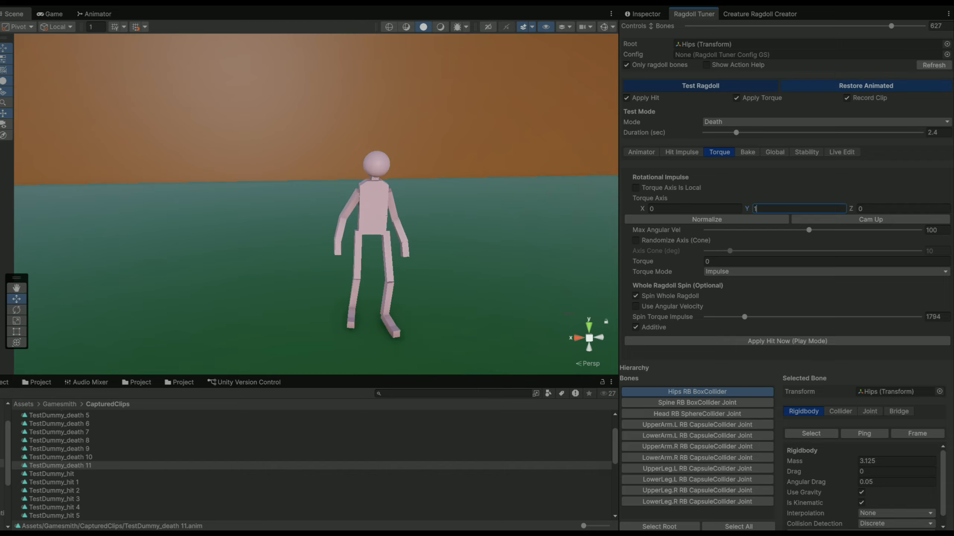
left_click(700, 85)
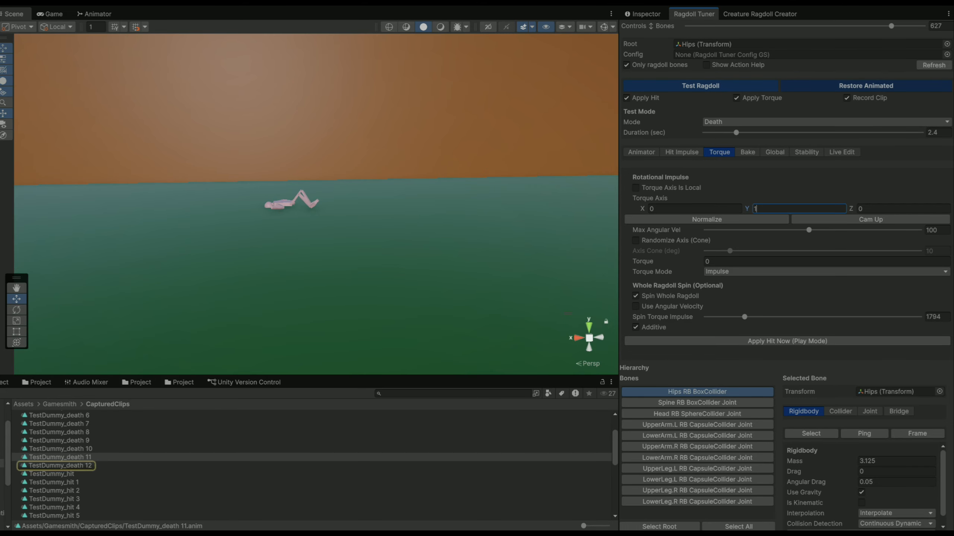
Play back the captured clip TestDummy_death 12 in the animation preview, and return to the Ragdoll Tuner
left_click(59, 465)
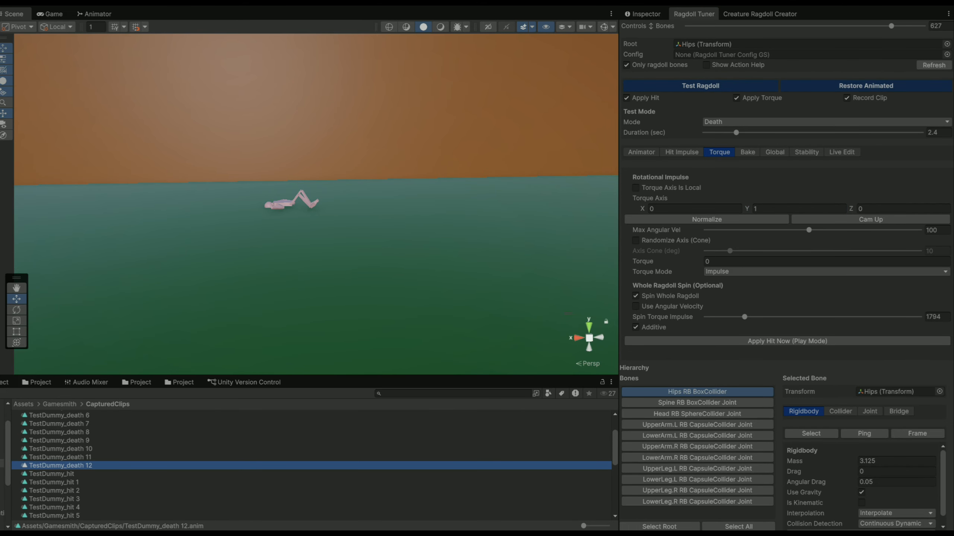
left_click(641, 13)
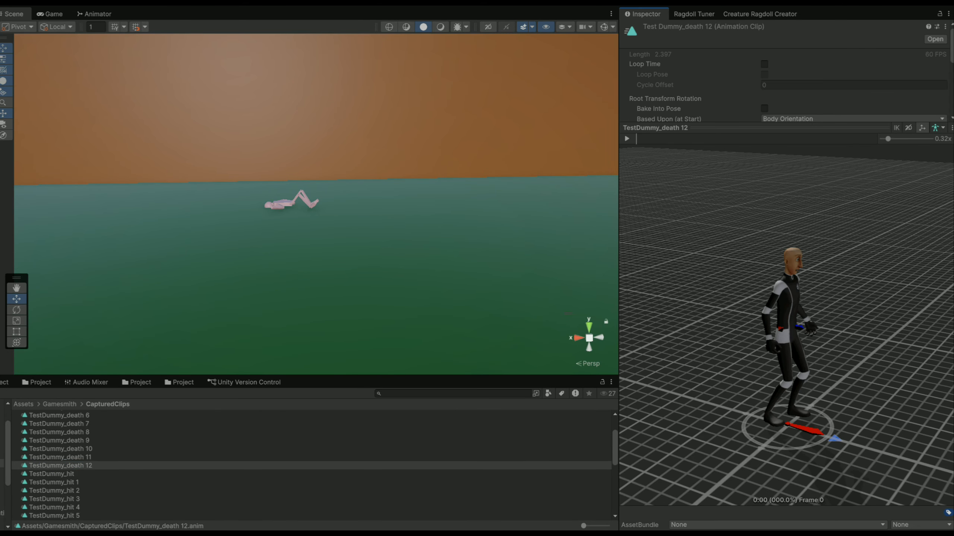
key("space")
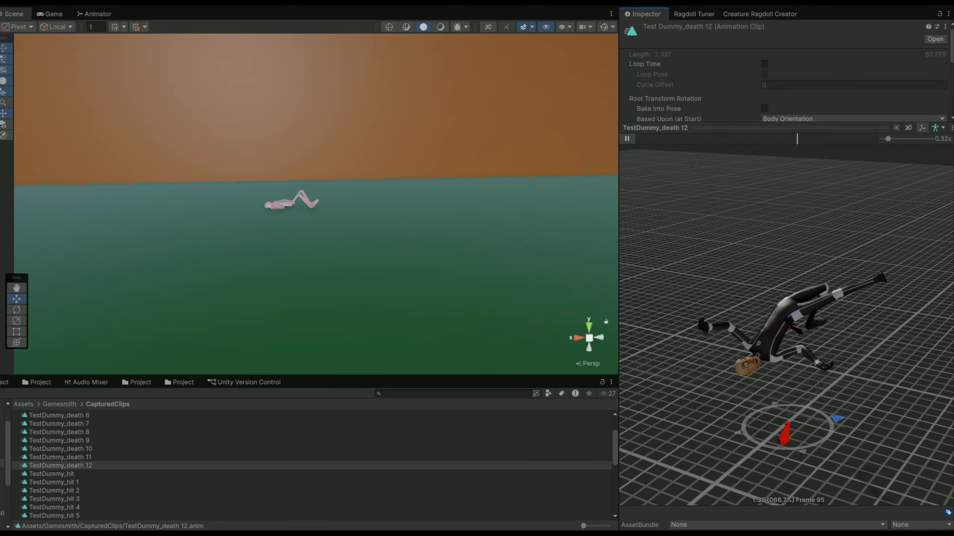
key("space")
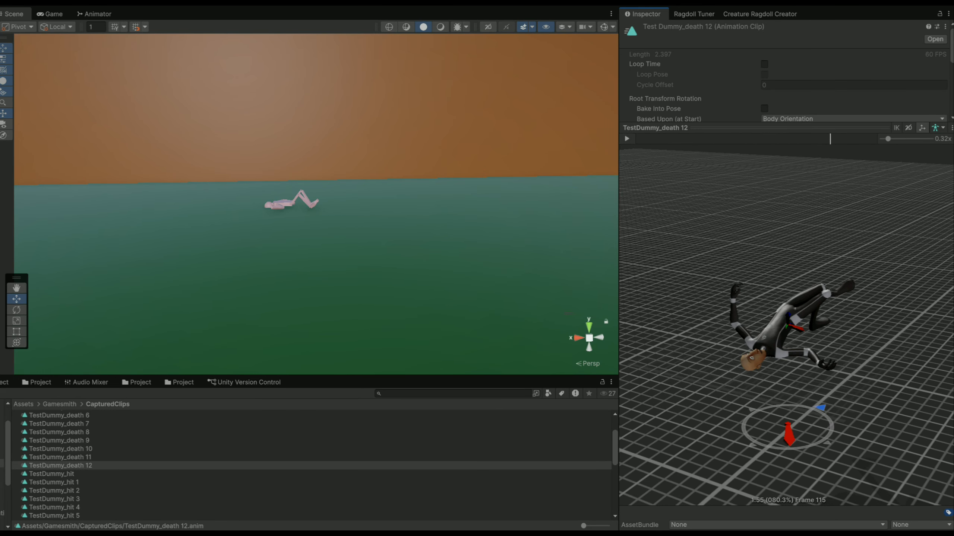
left_click(693, 14)
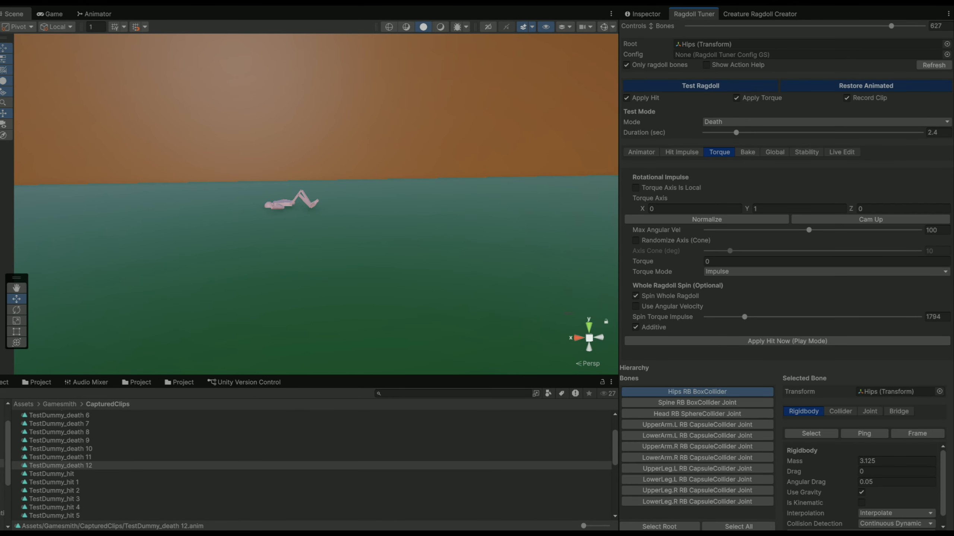